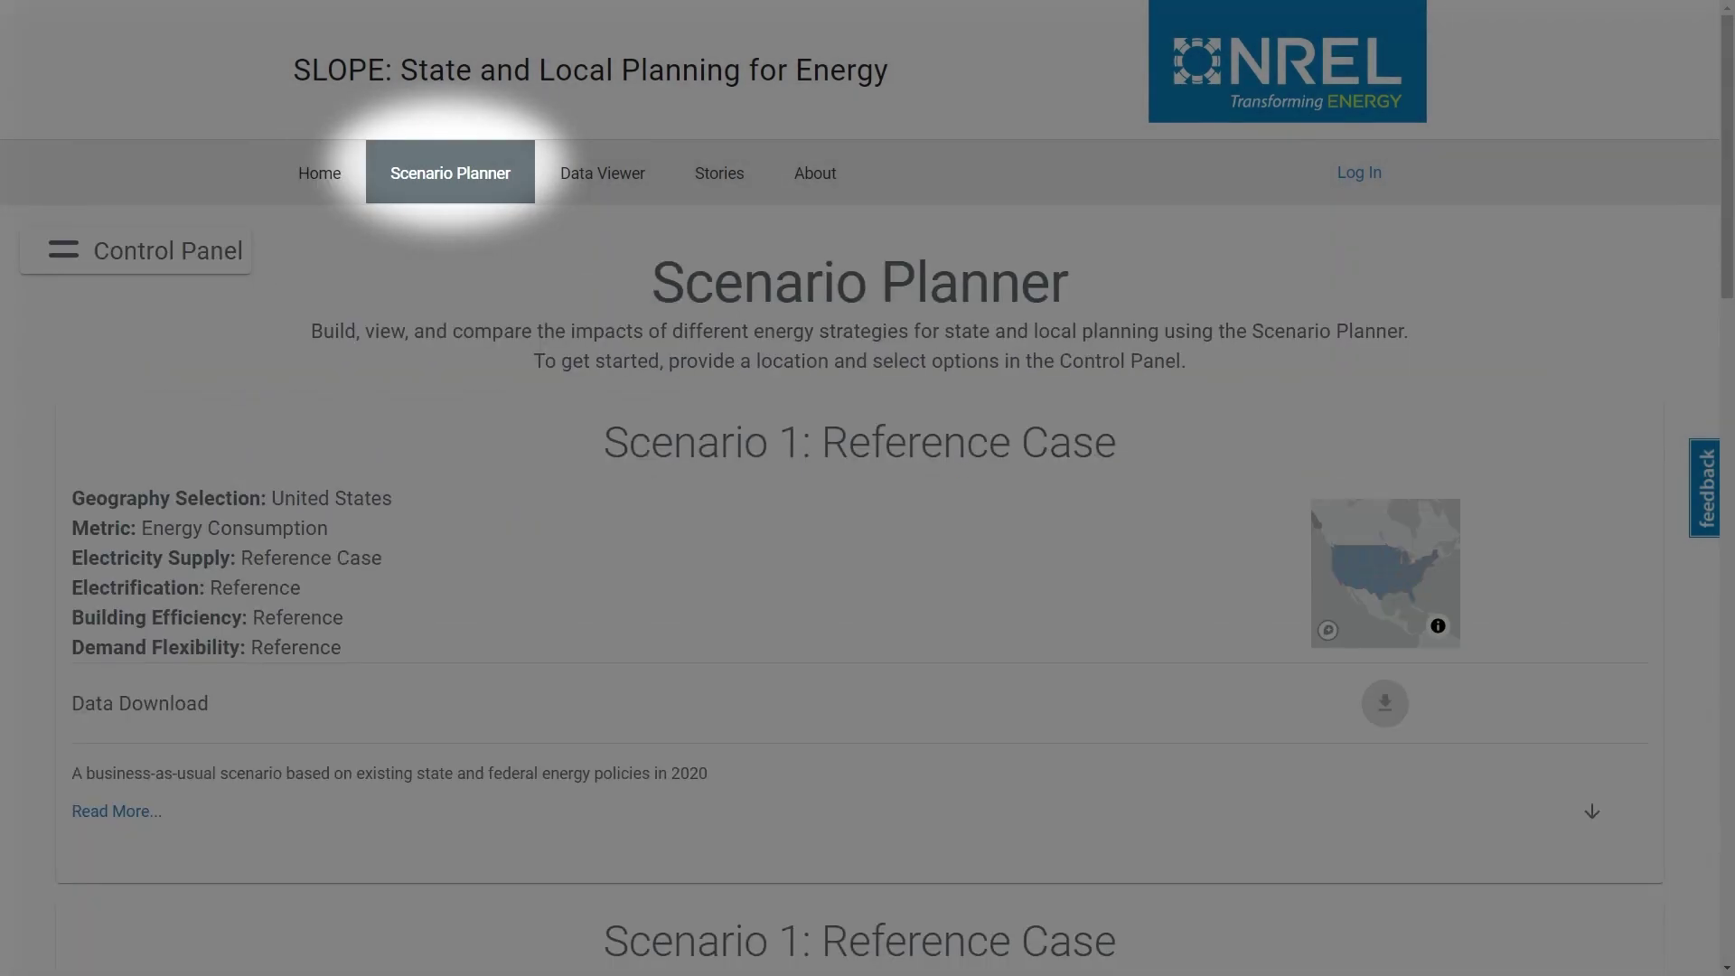
Step: Scroll through the Scenario 1 Reference Case energy consumption results for the United States
scroll(421, 296, "down", 1)
scroll(422, 296, "down", 3)
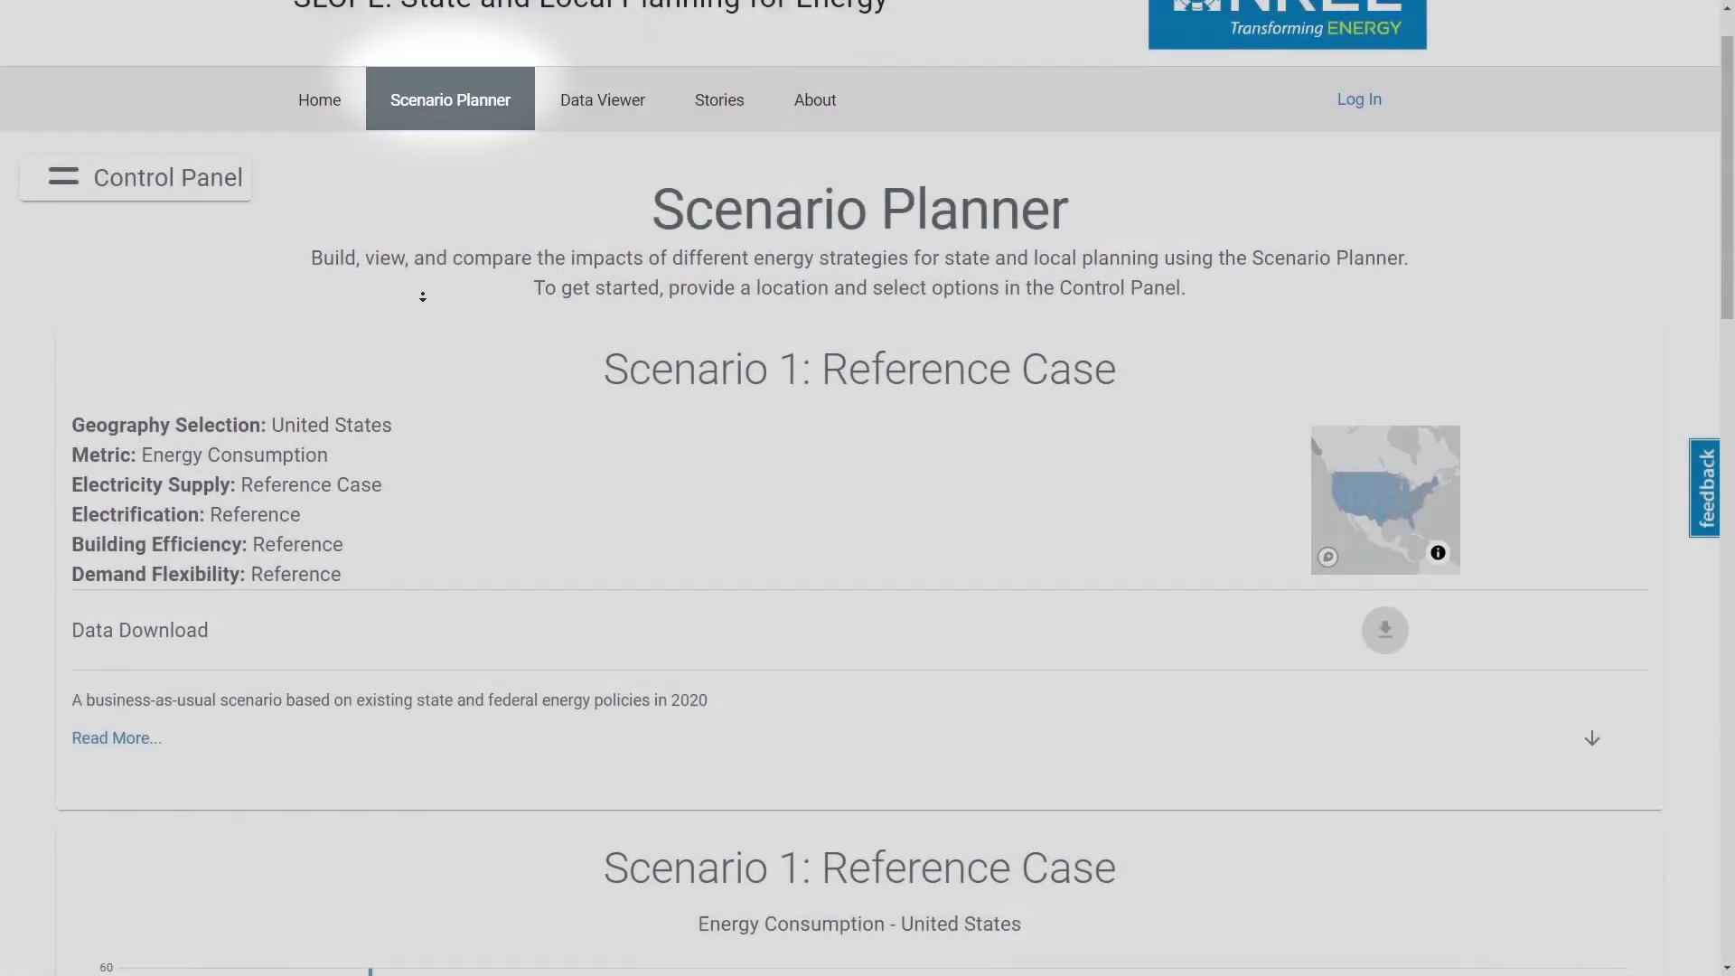
scroll(422, 296, "down", 3)
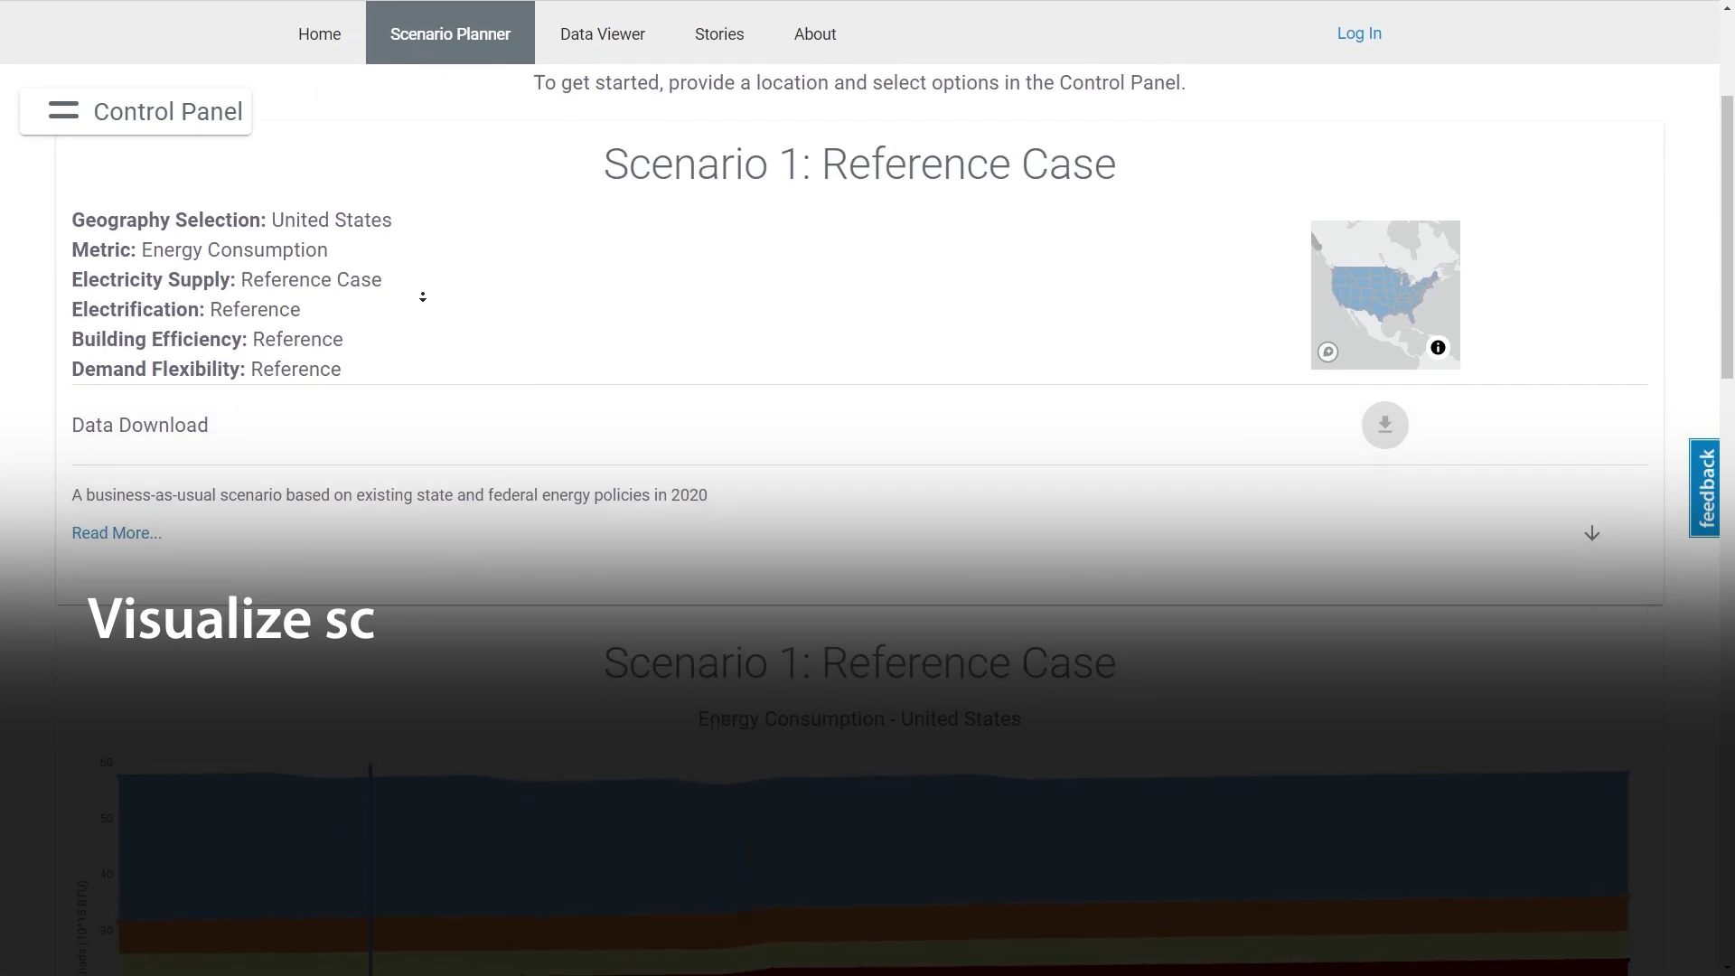
scroll(422, 297, "down", 3)
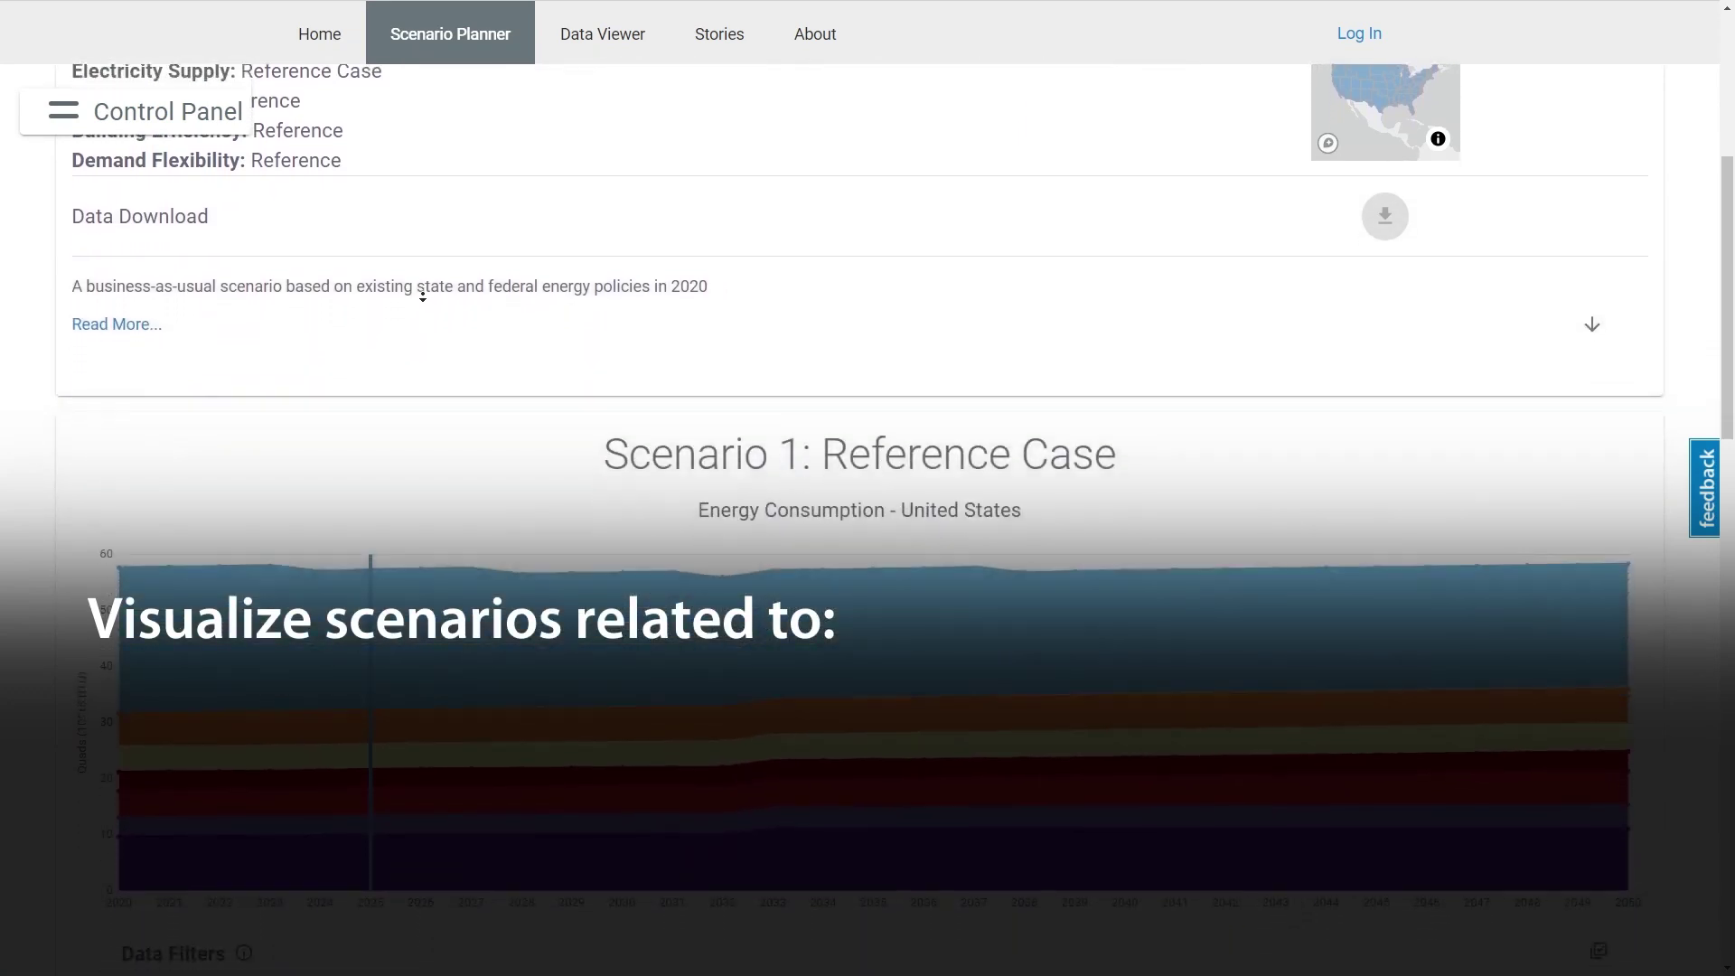
scroll(422, 297, "down", 2)
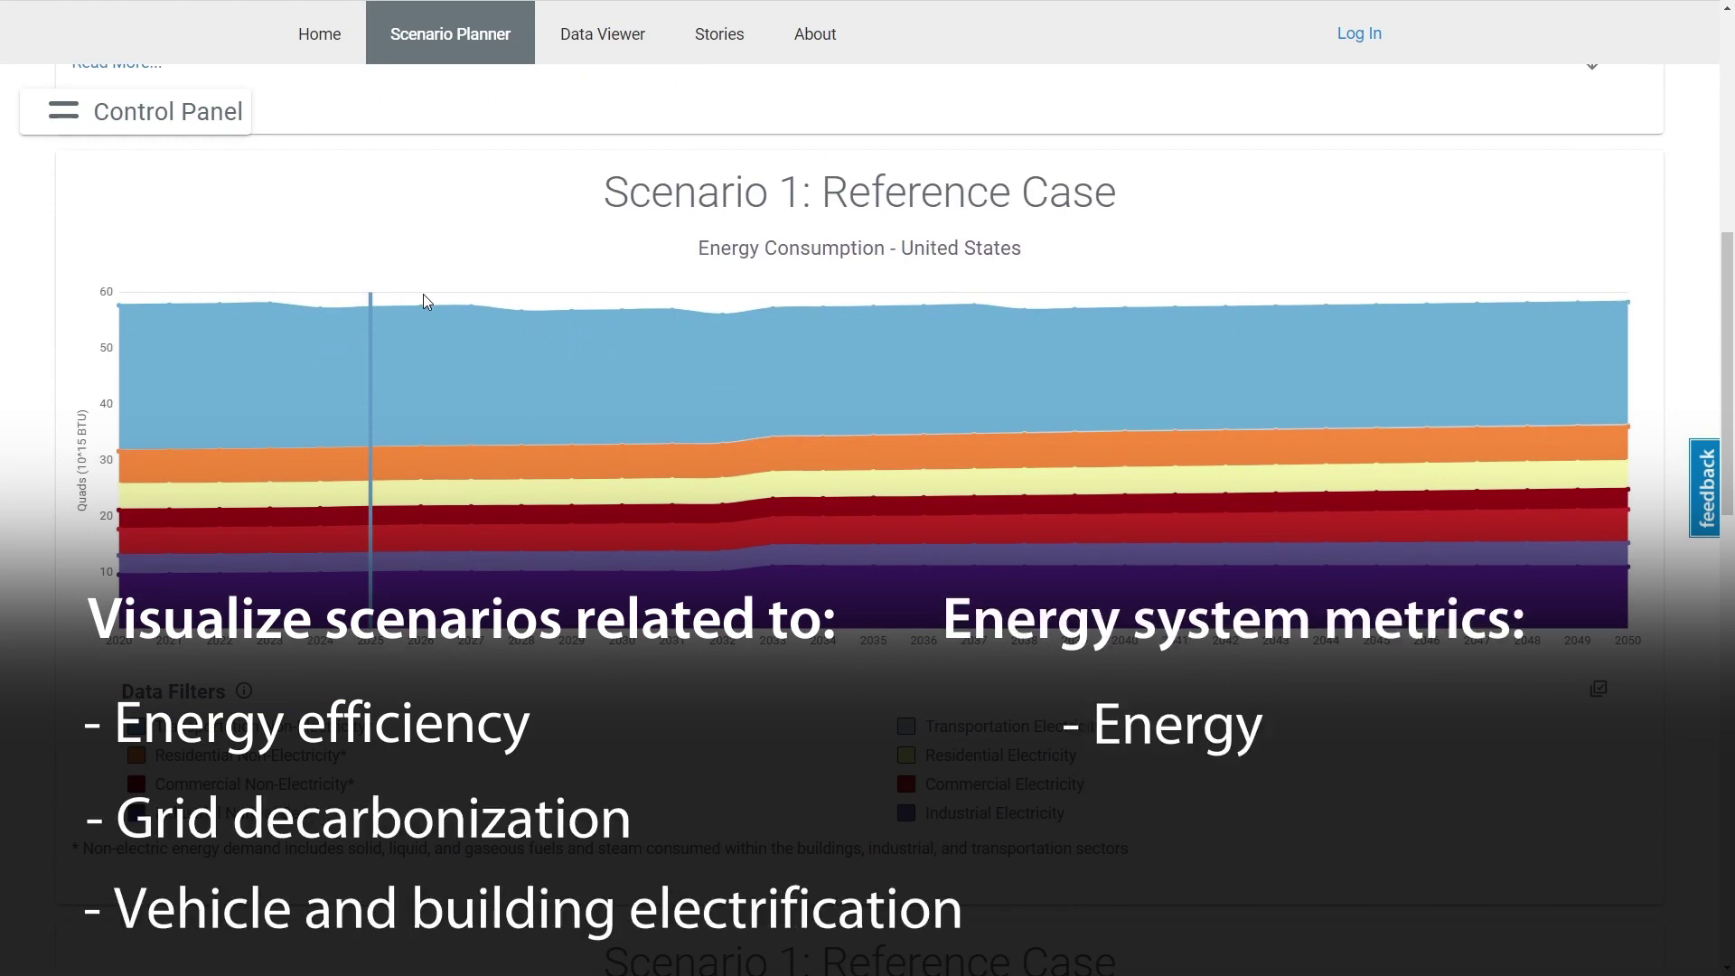
scroll(423, 295, "up", 6)
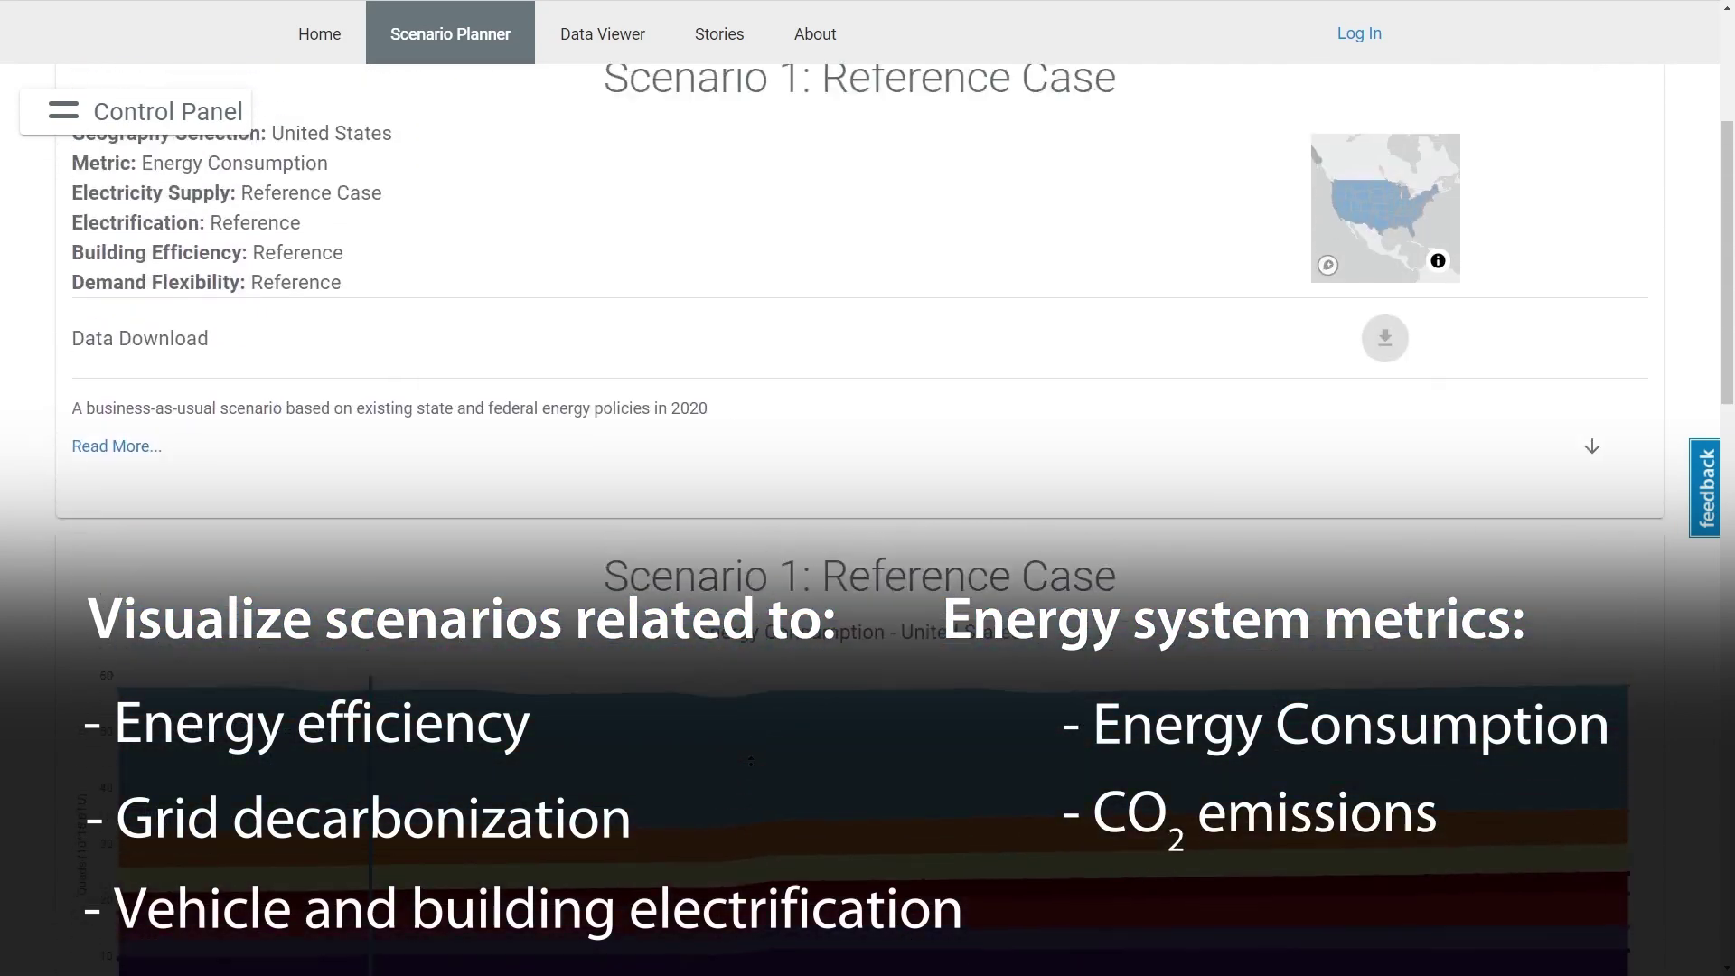
scroll(752, 767, "up", 2)
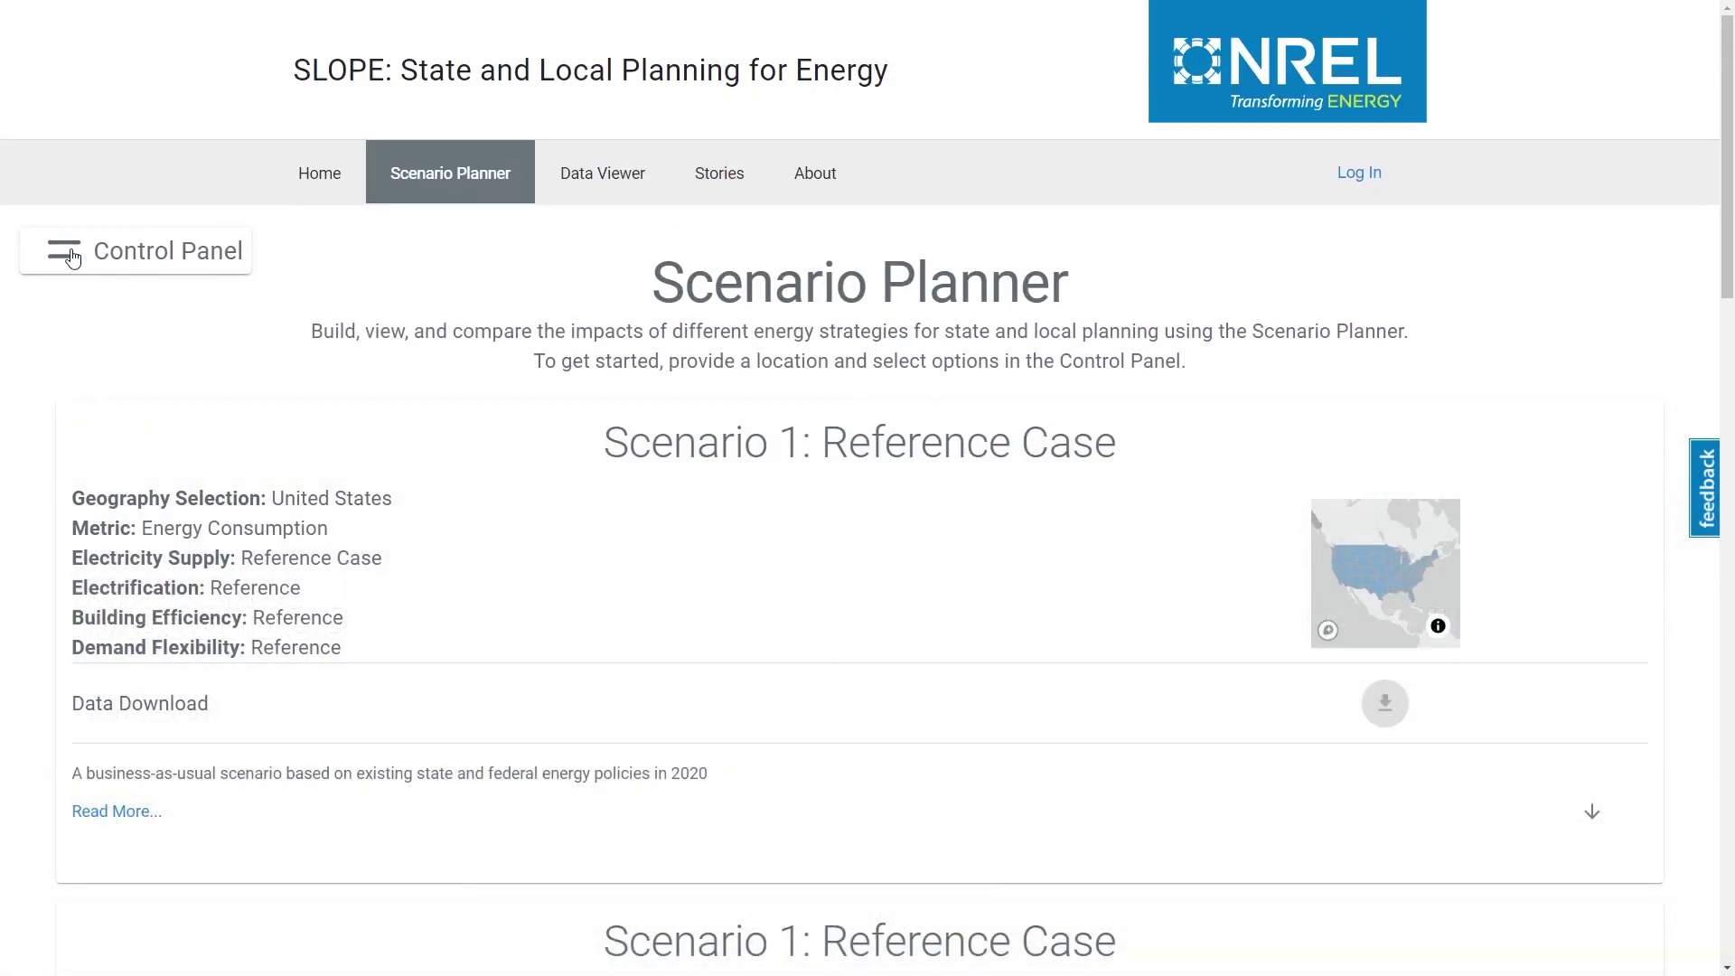
Step: Open the Control Panel and review Scenario 1's Energy Consumption metric and Reference demand settings
left_click(68, 253)
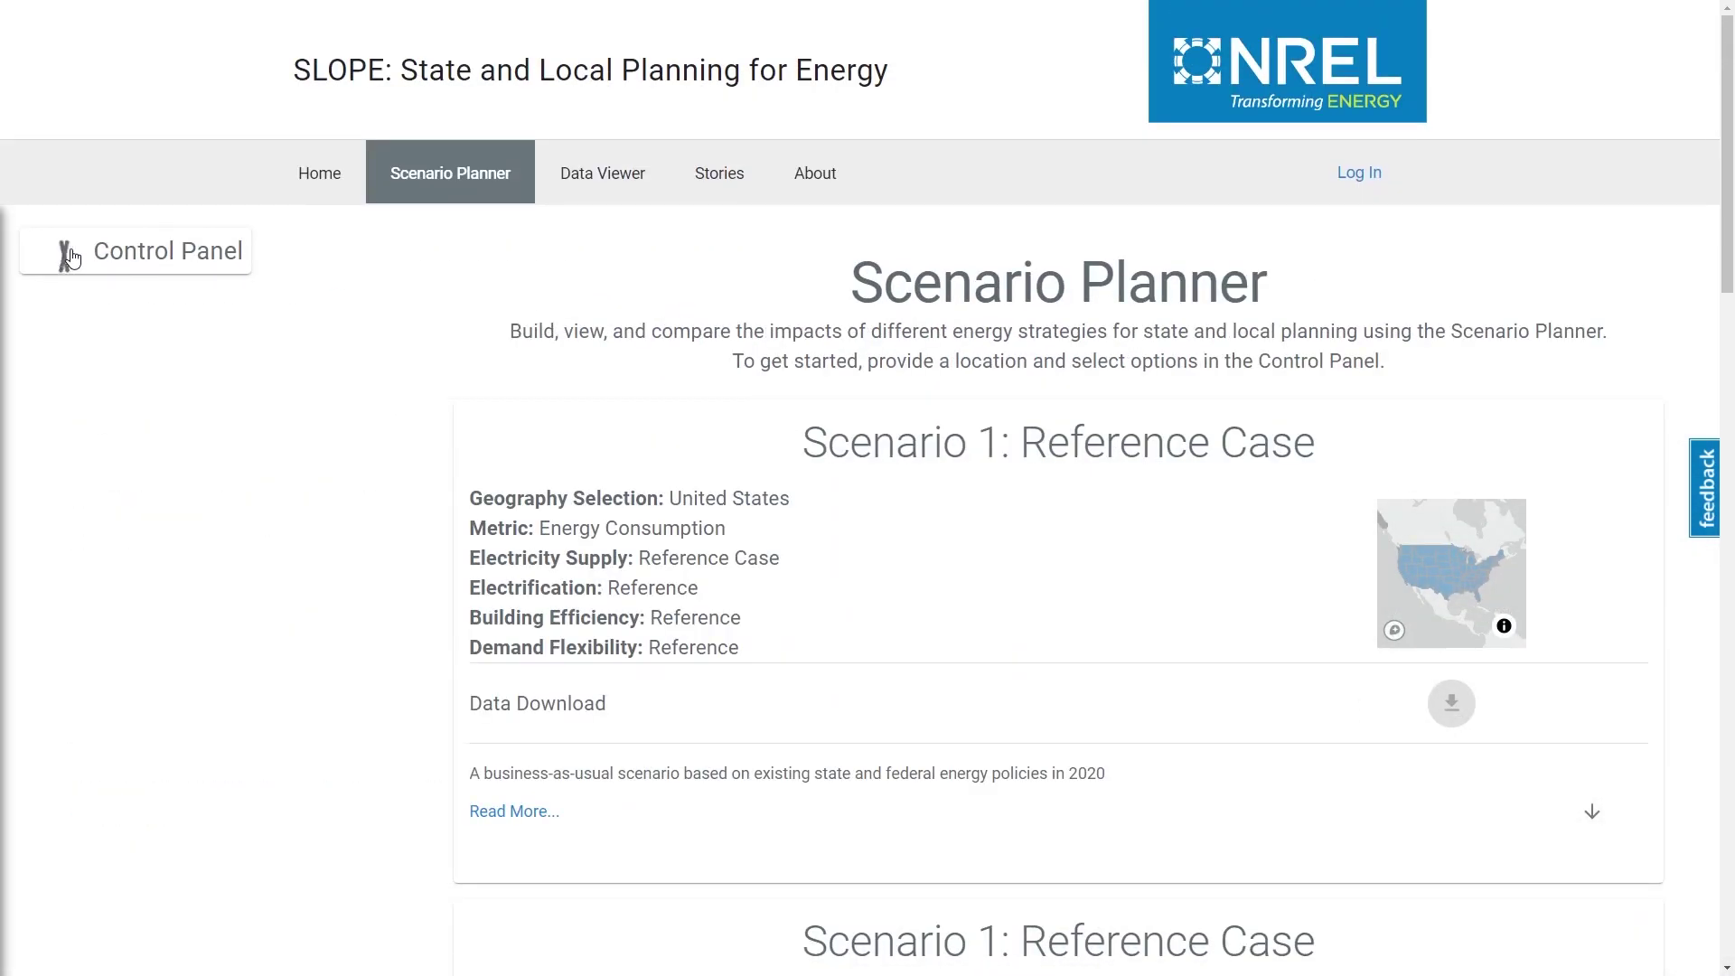
scroll(312, 637, "down", 1)
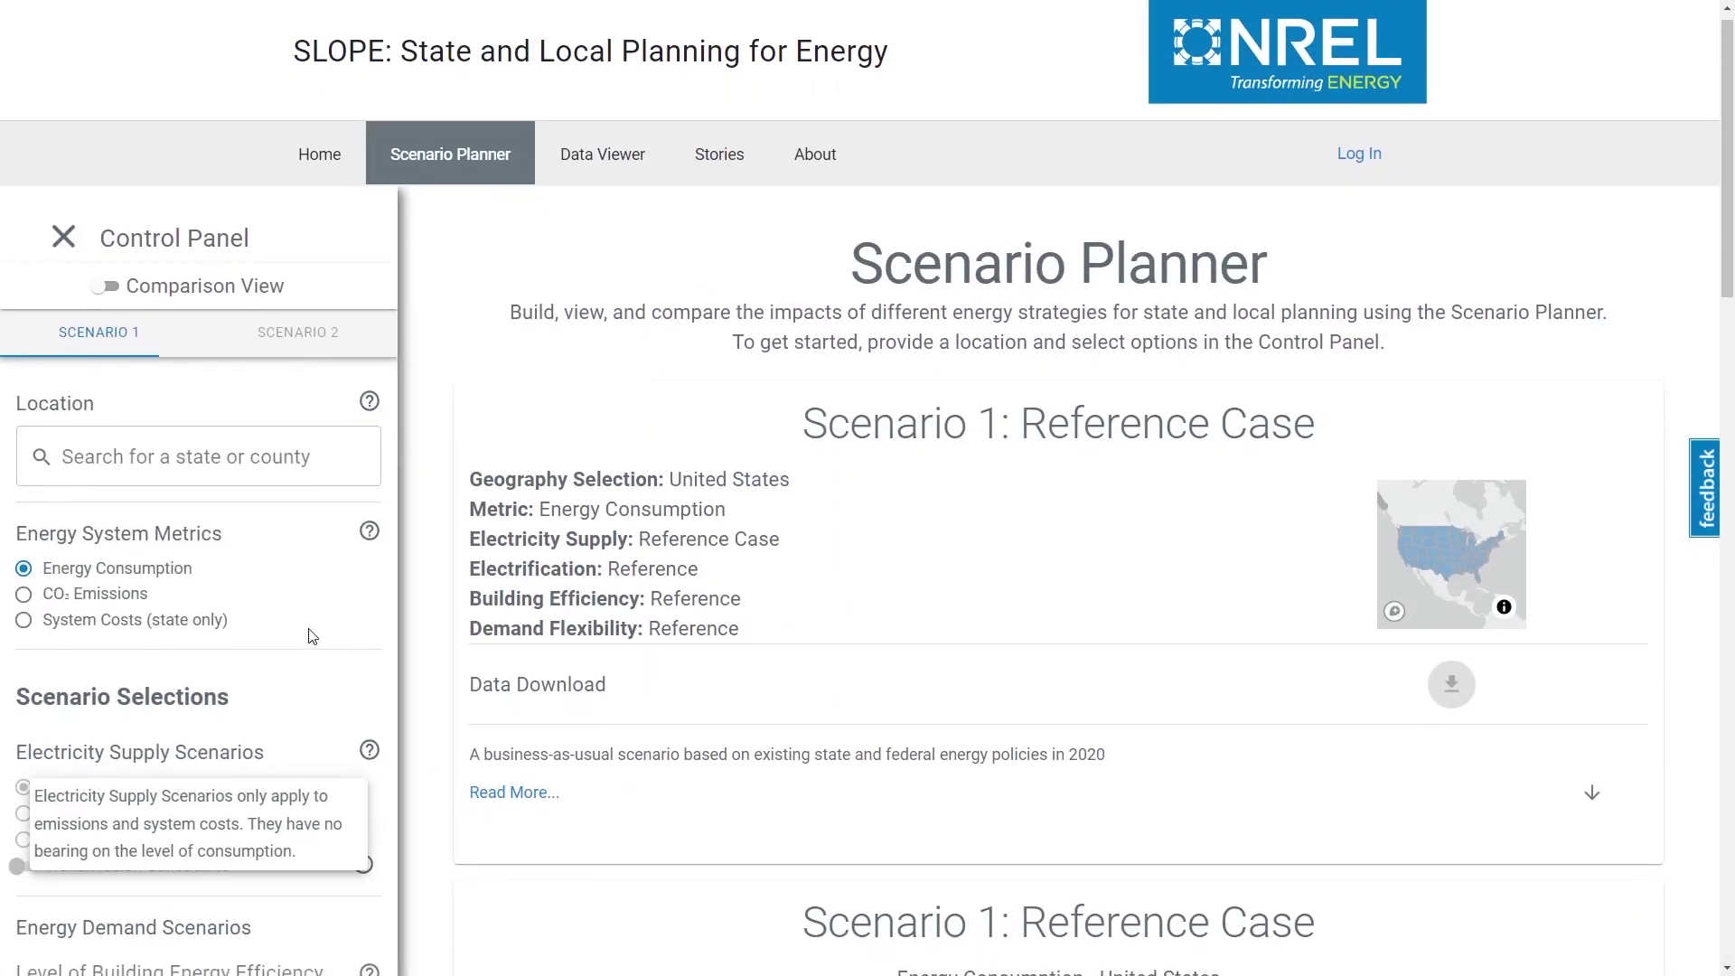
scroll(312, 637, "down", 2)
scroll(322, 667, "down", 5)
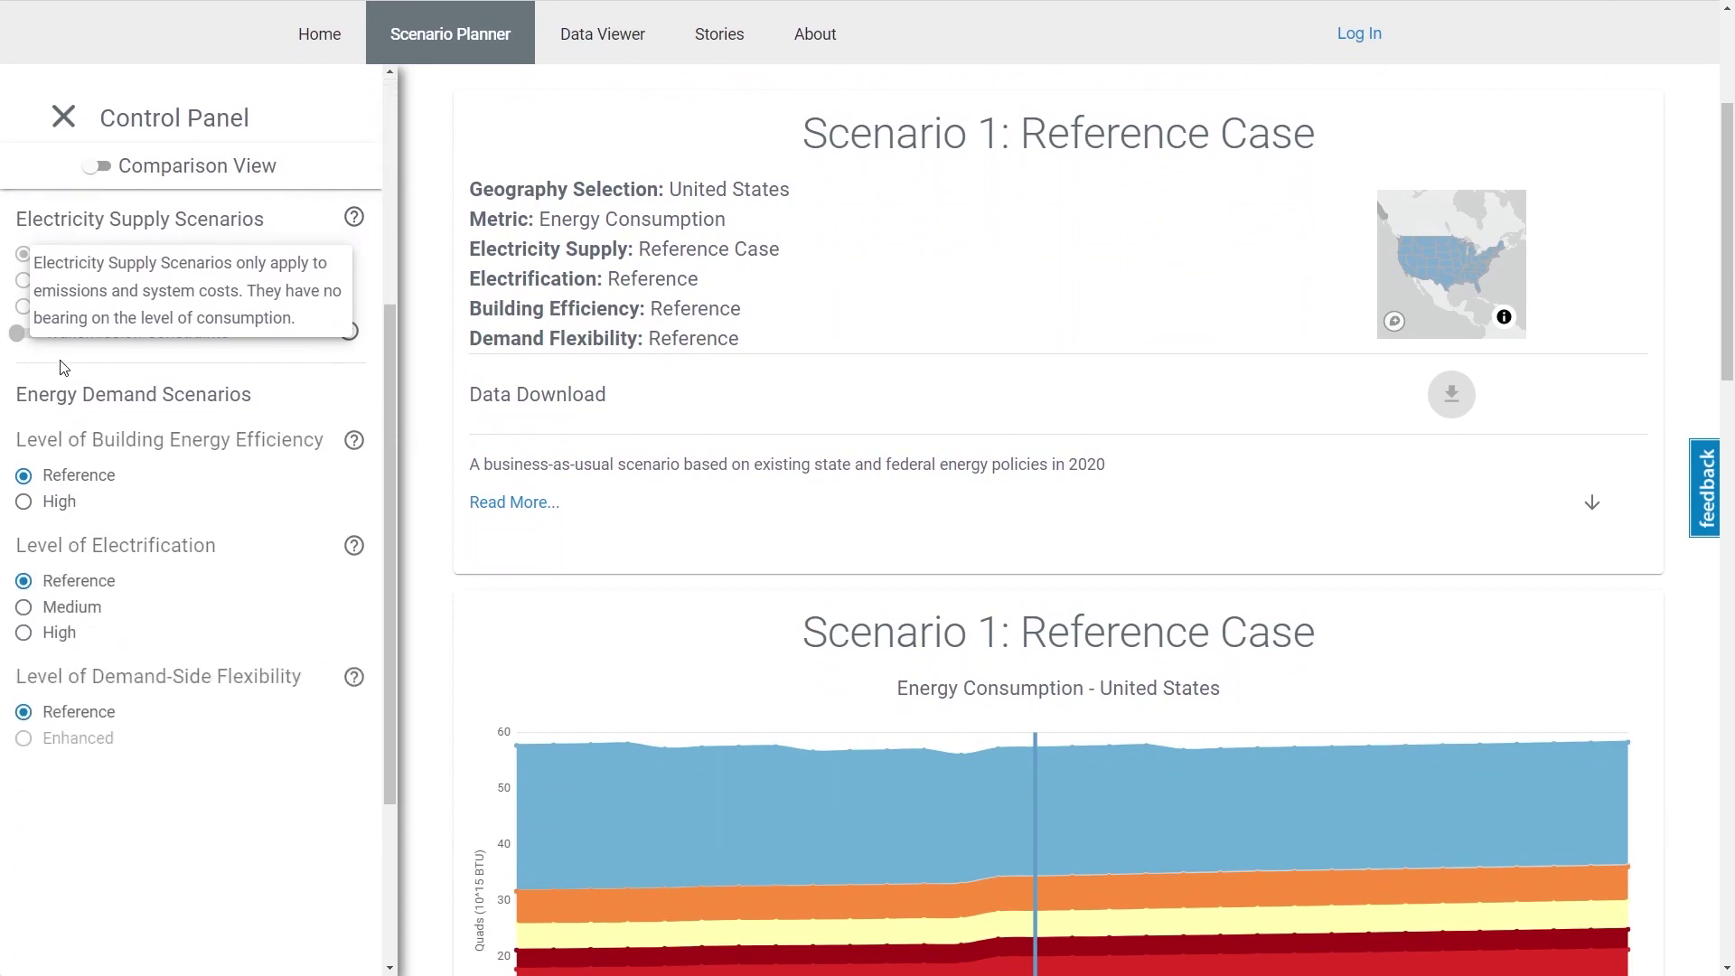
scroll(265, 439, "up", 5)
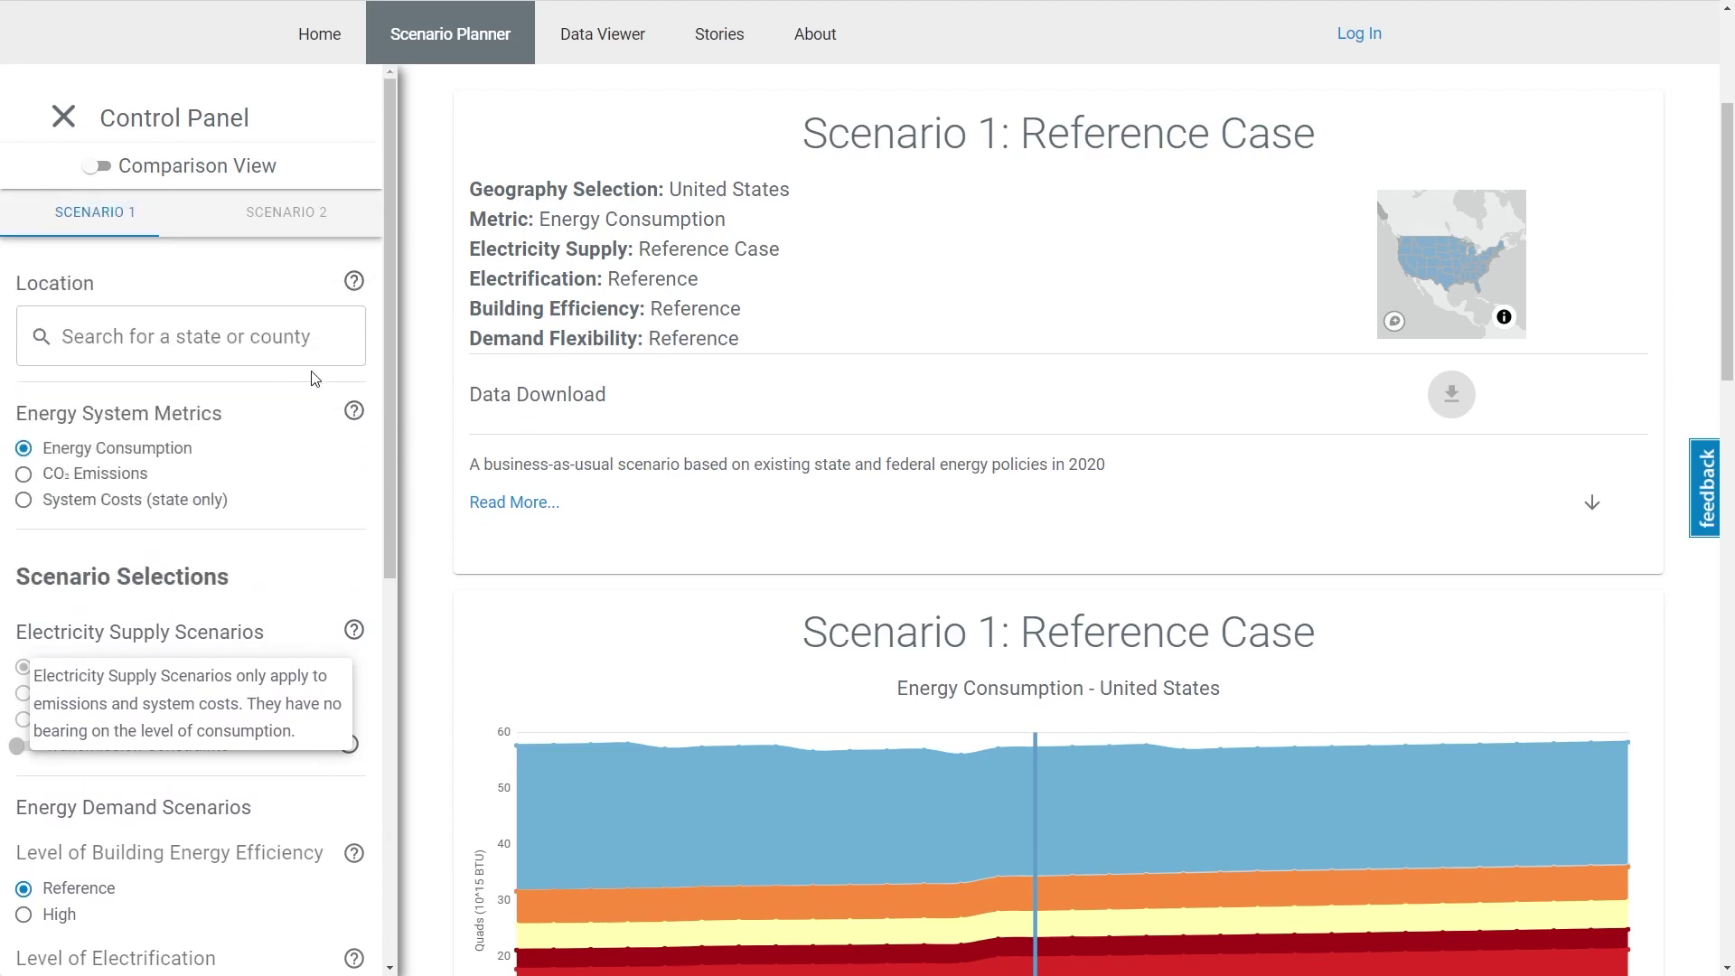
Step: Search 'Wayne' and set Scenario 1's location to Wayne, MI County
left_click(189, 331)
type("Wa")
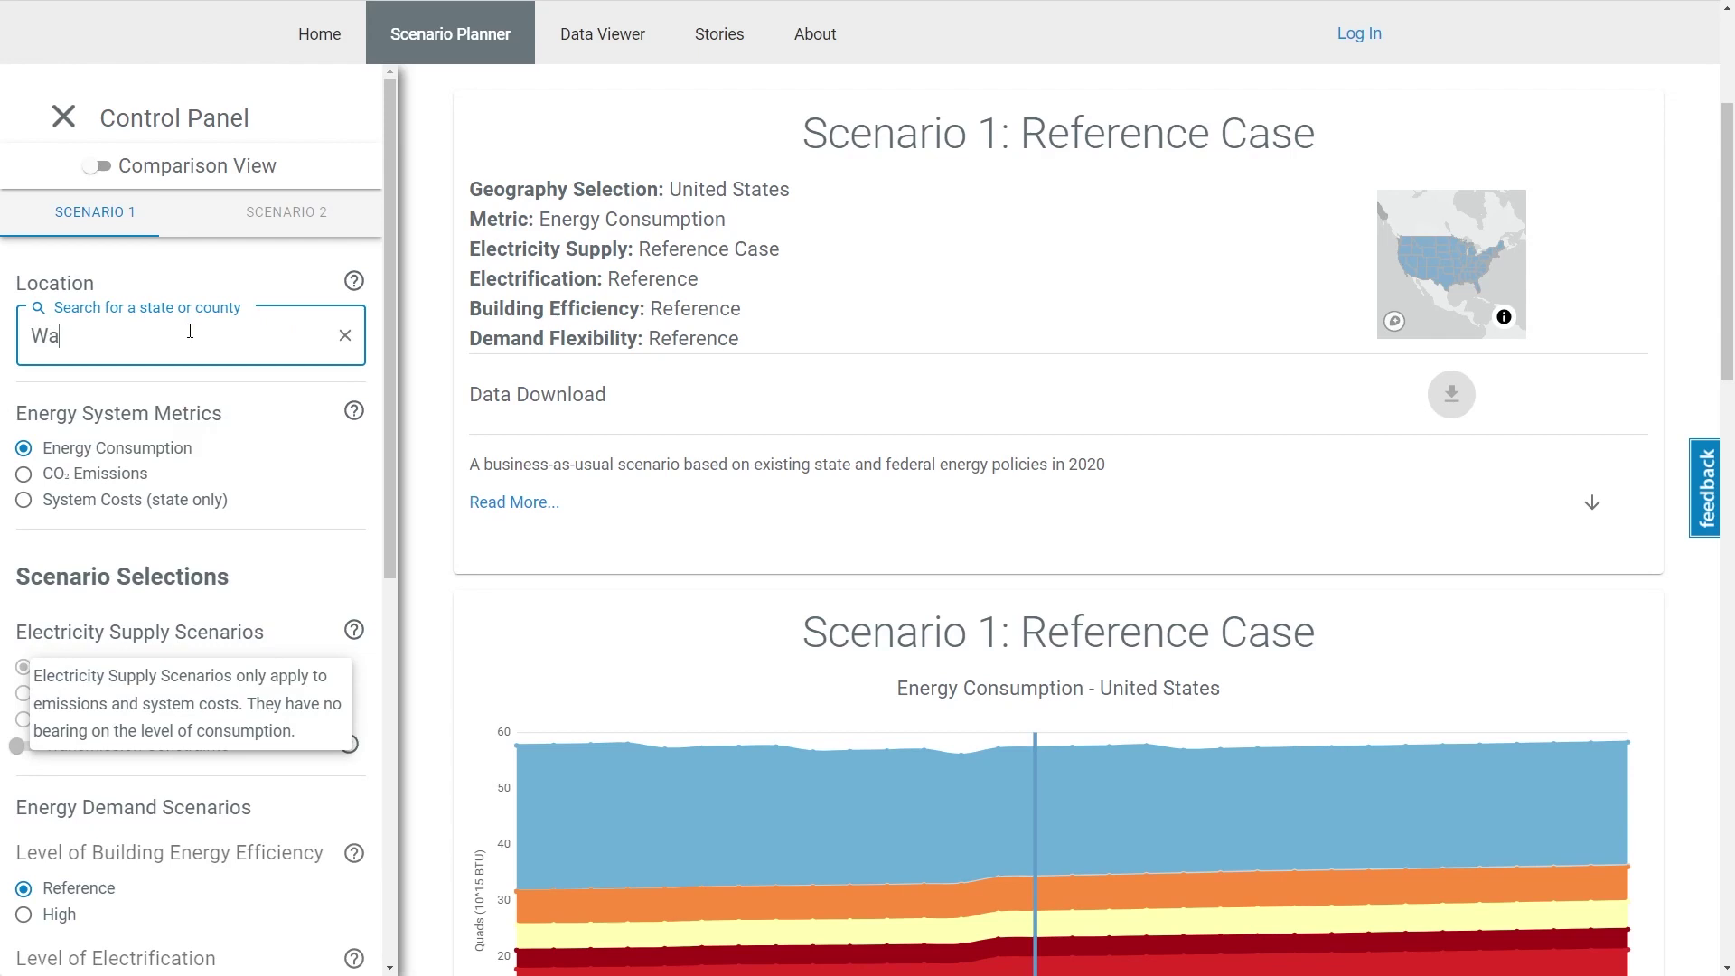
type("yne")
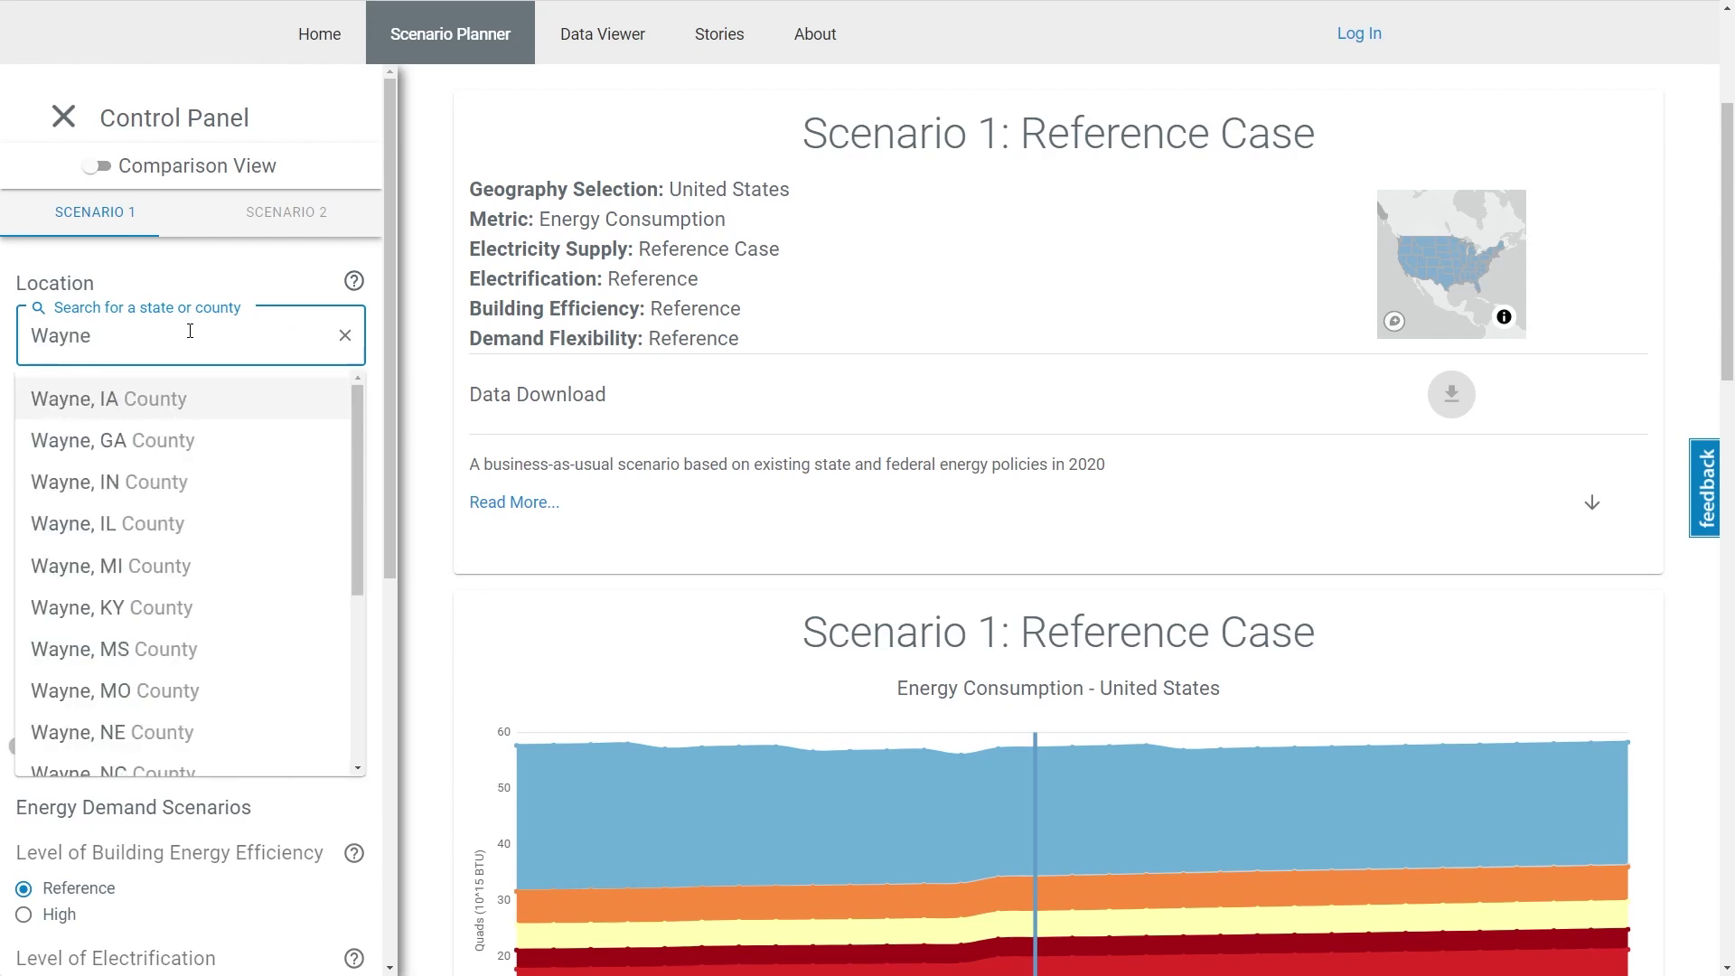
left_click(110, 565)
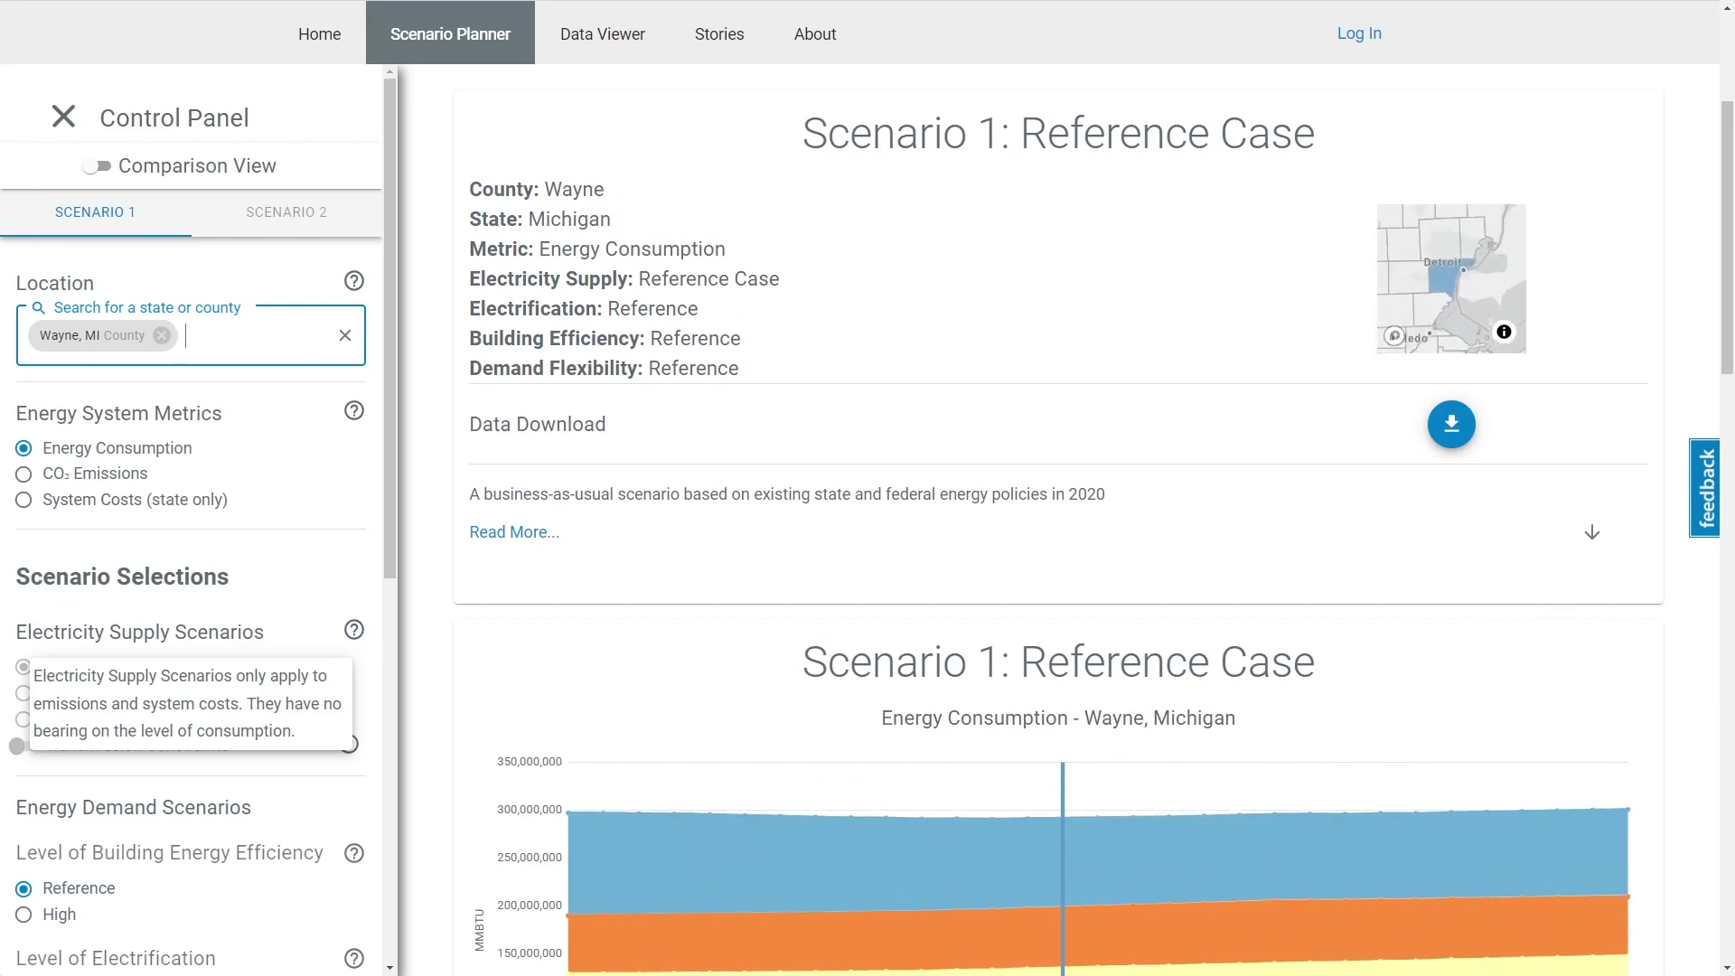
key("Tab")
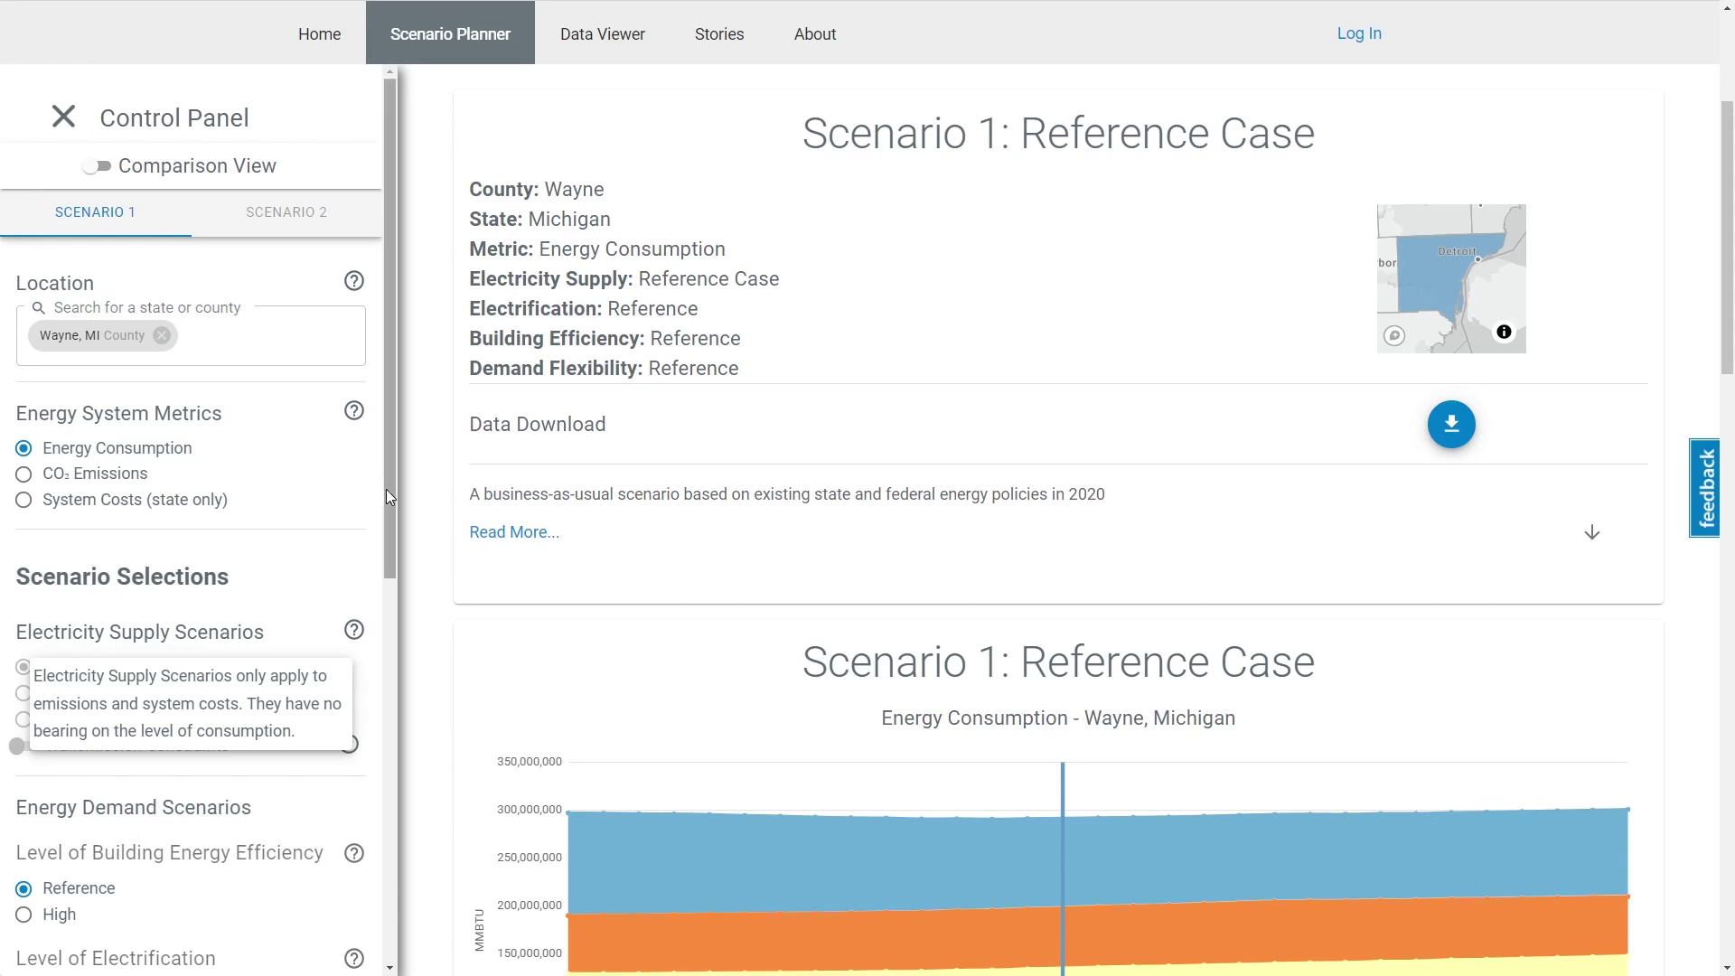
Step: Switch Scenario 1's metric to CO2 Emissions and close the Control Panel to widen the chart
left_click(87, 480)
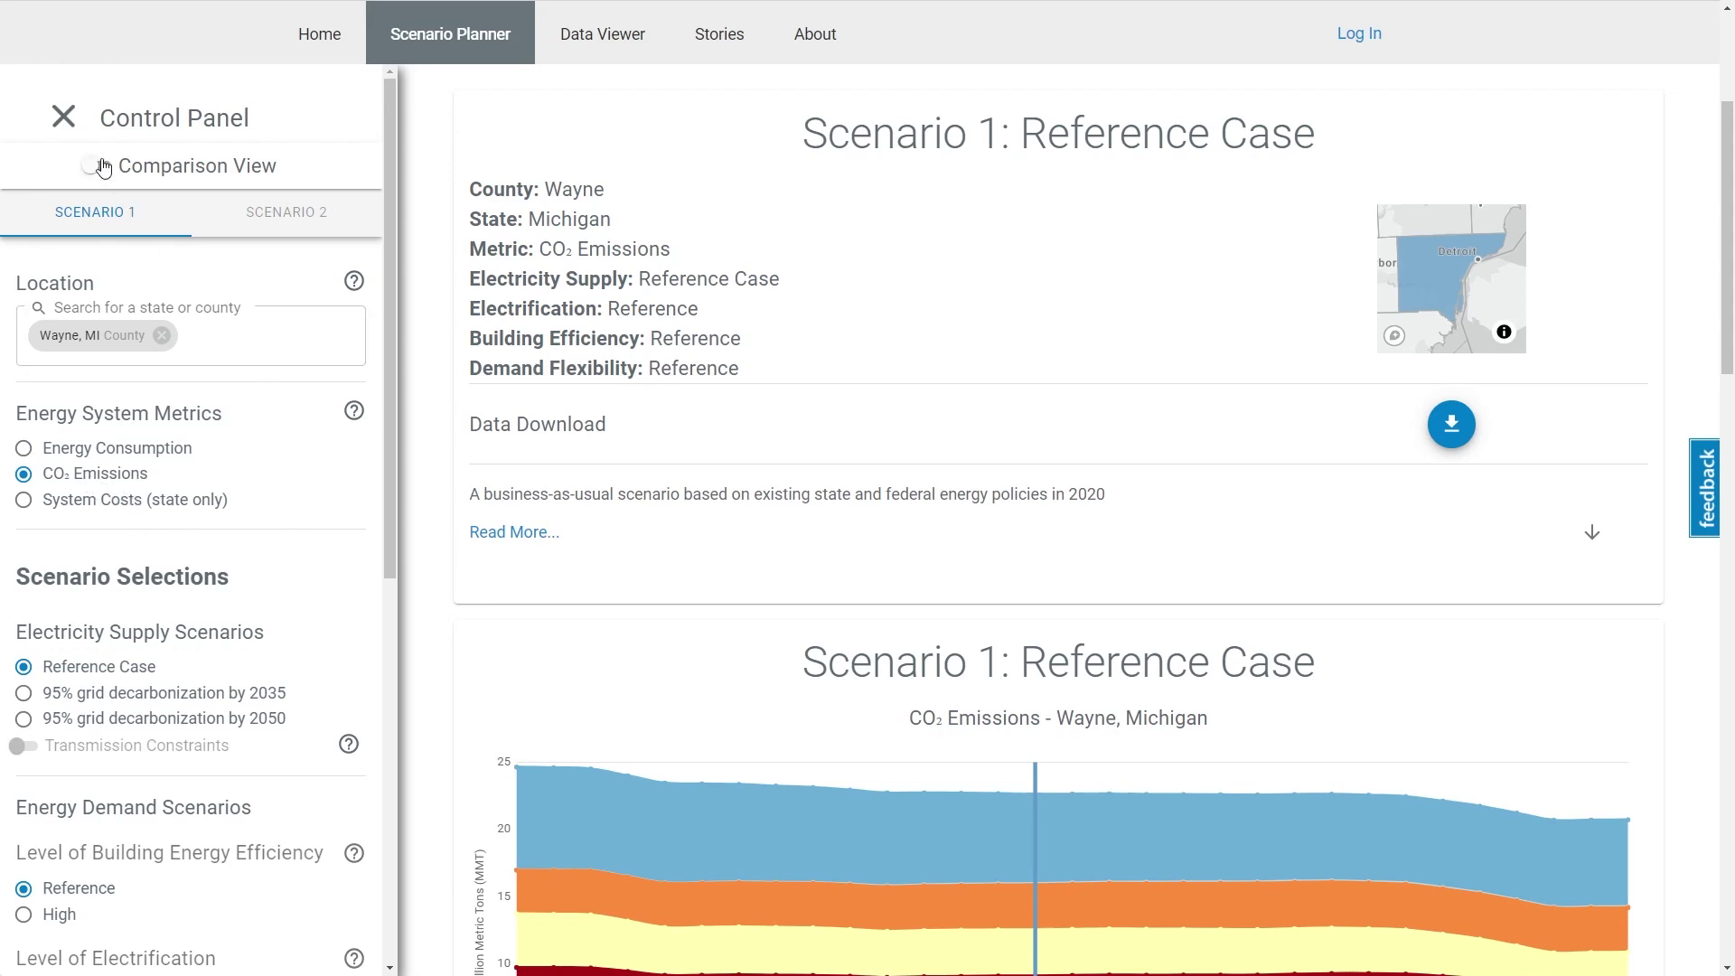
left_click(63, 116)
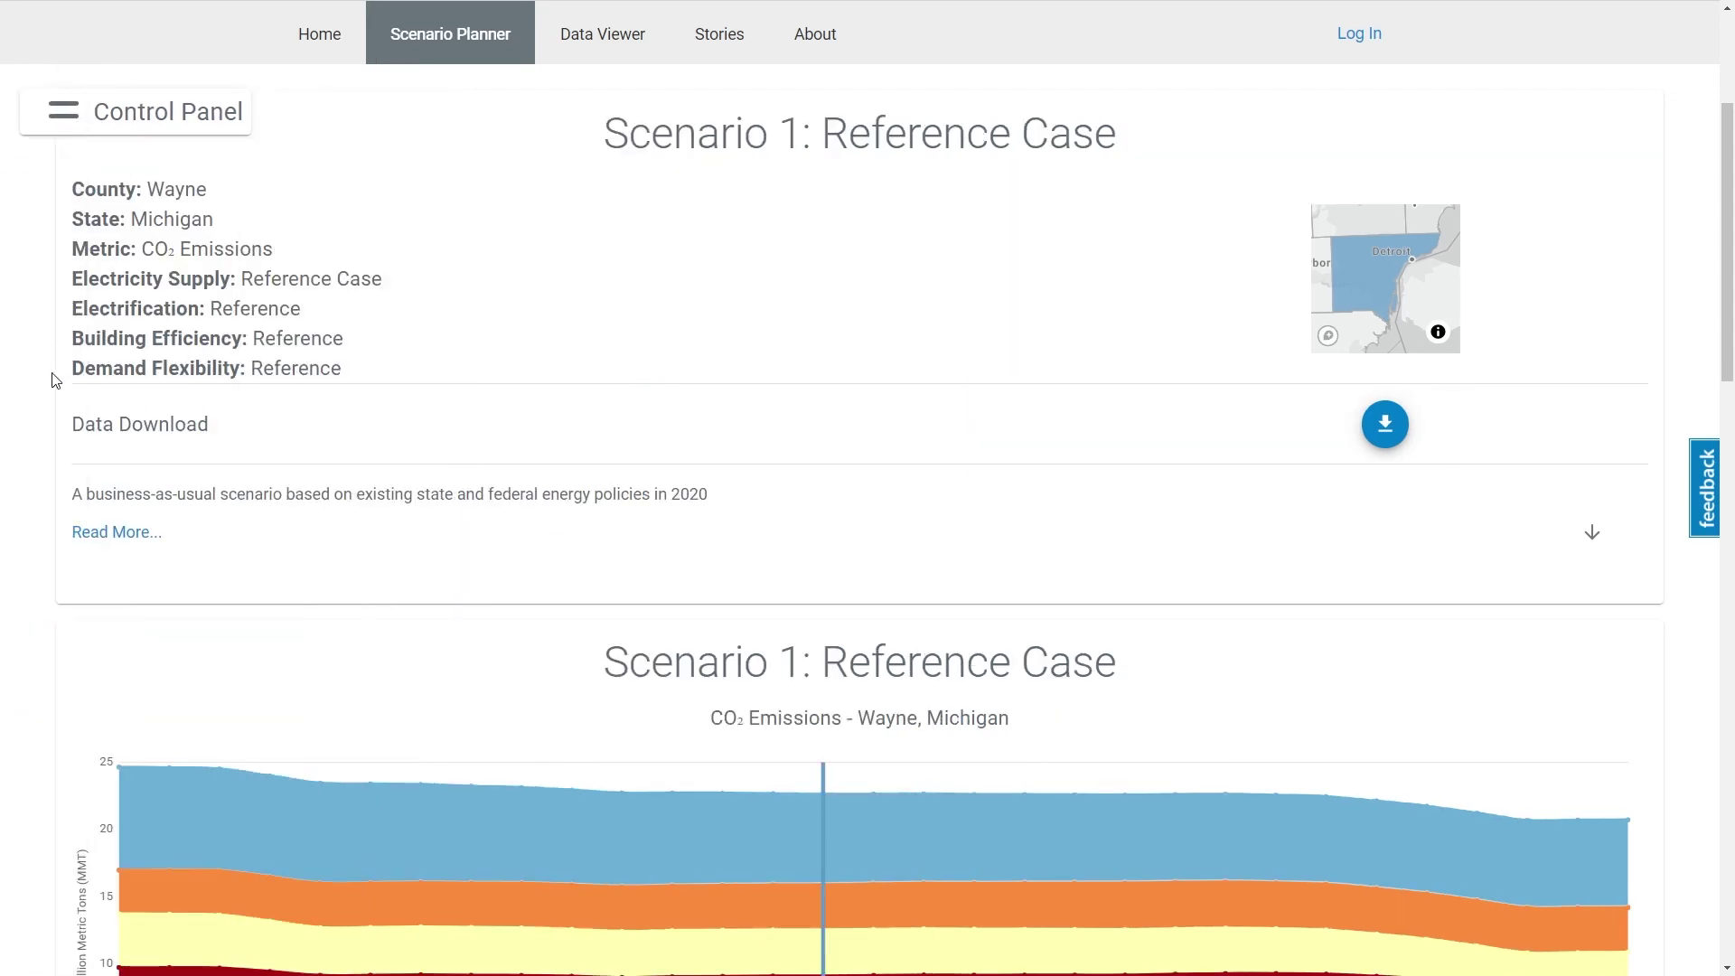
scroll(49, 417, "down", 3)
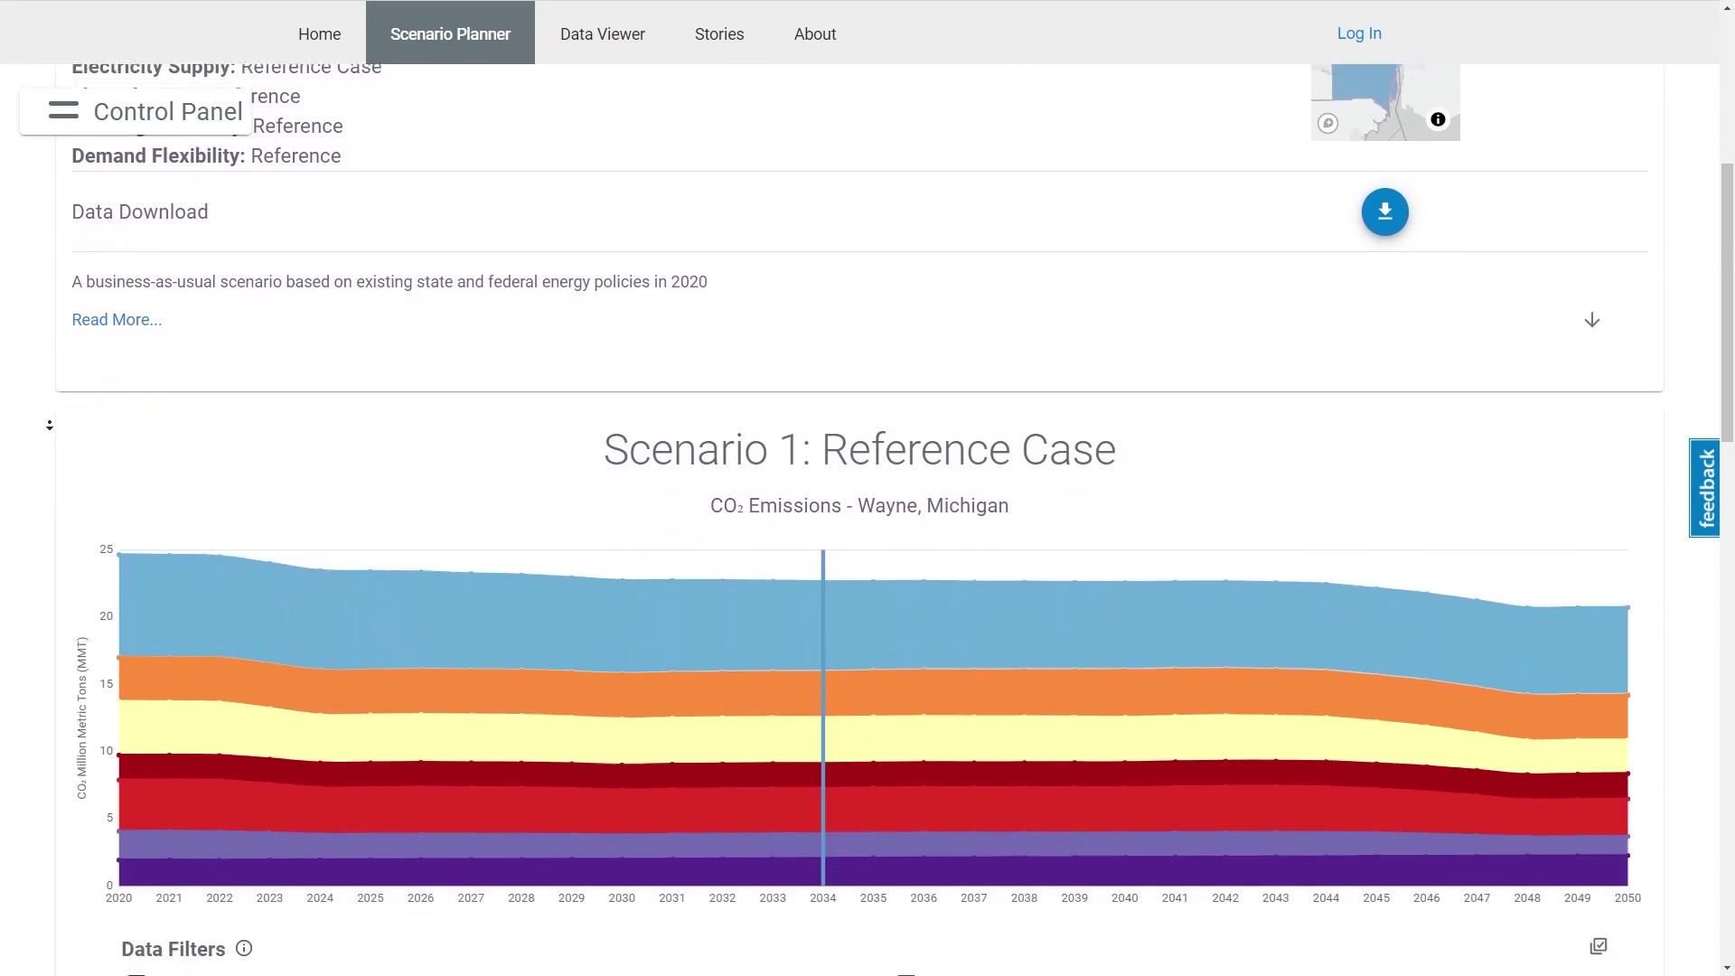
scroll(49, 425, "down", 2)
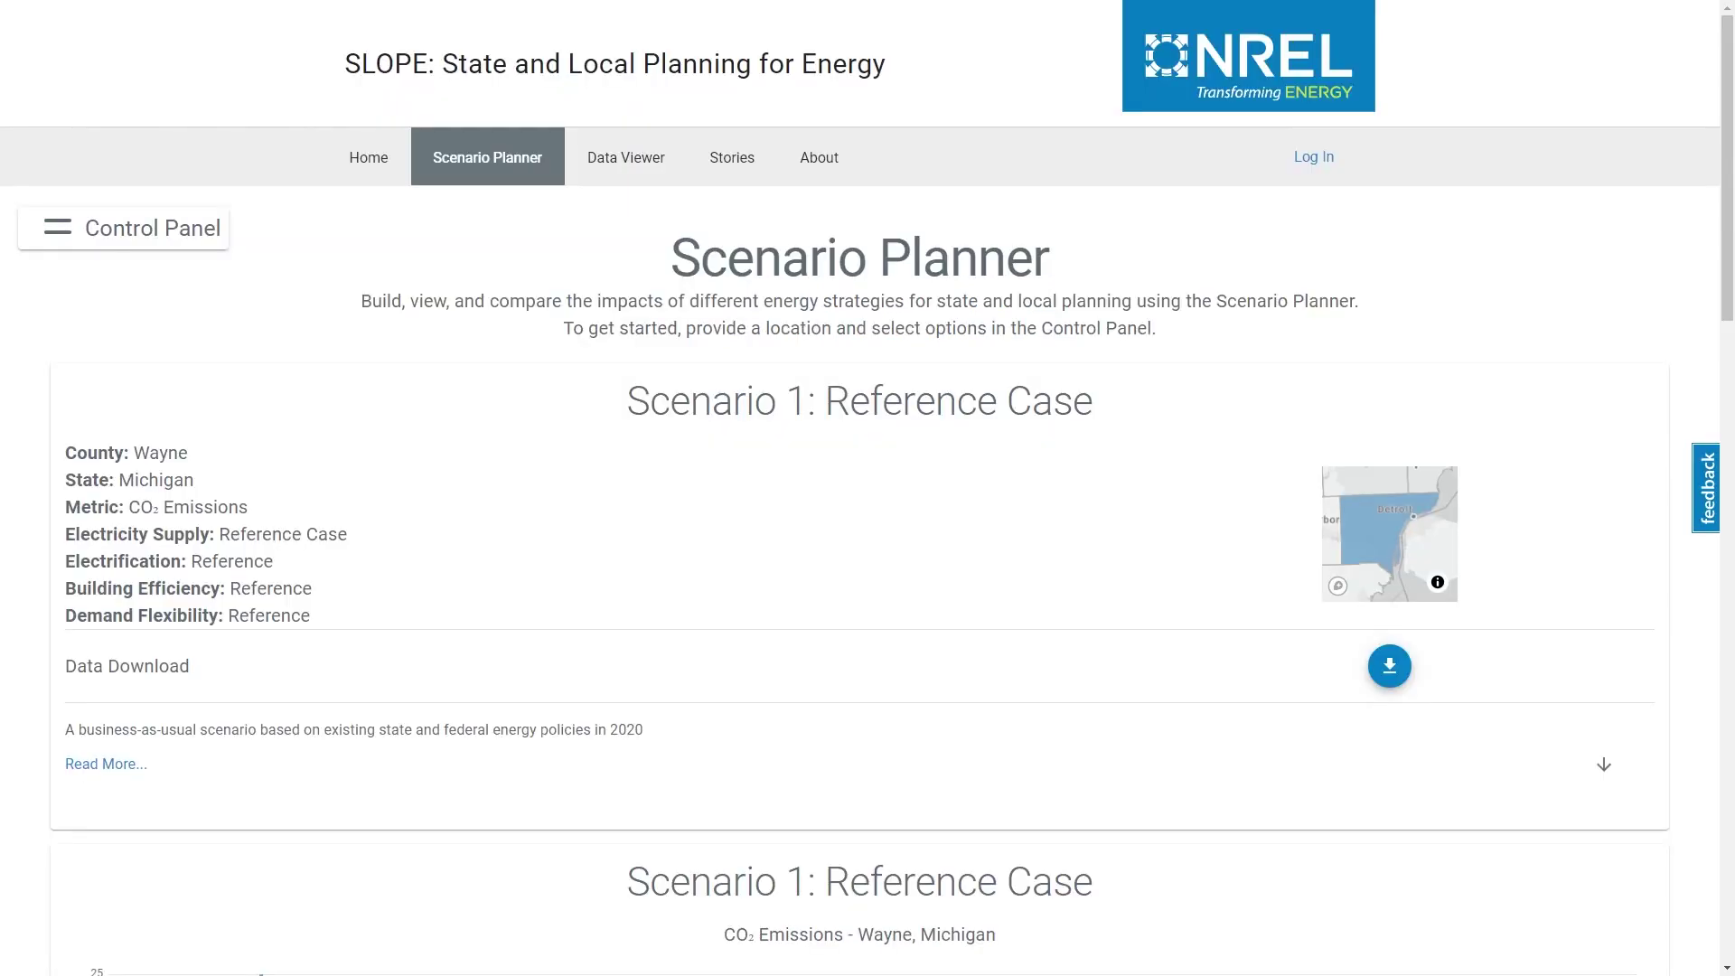
Step: Reopen the Control Panel and turn on comparison view with a second scenario
left_click(71, 231)
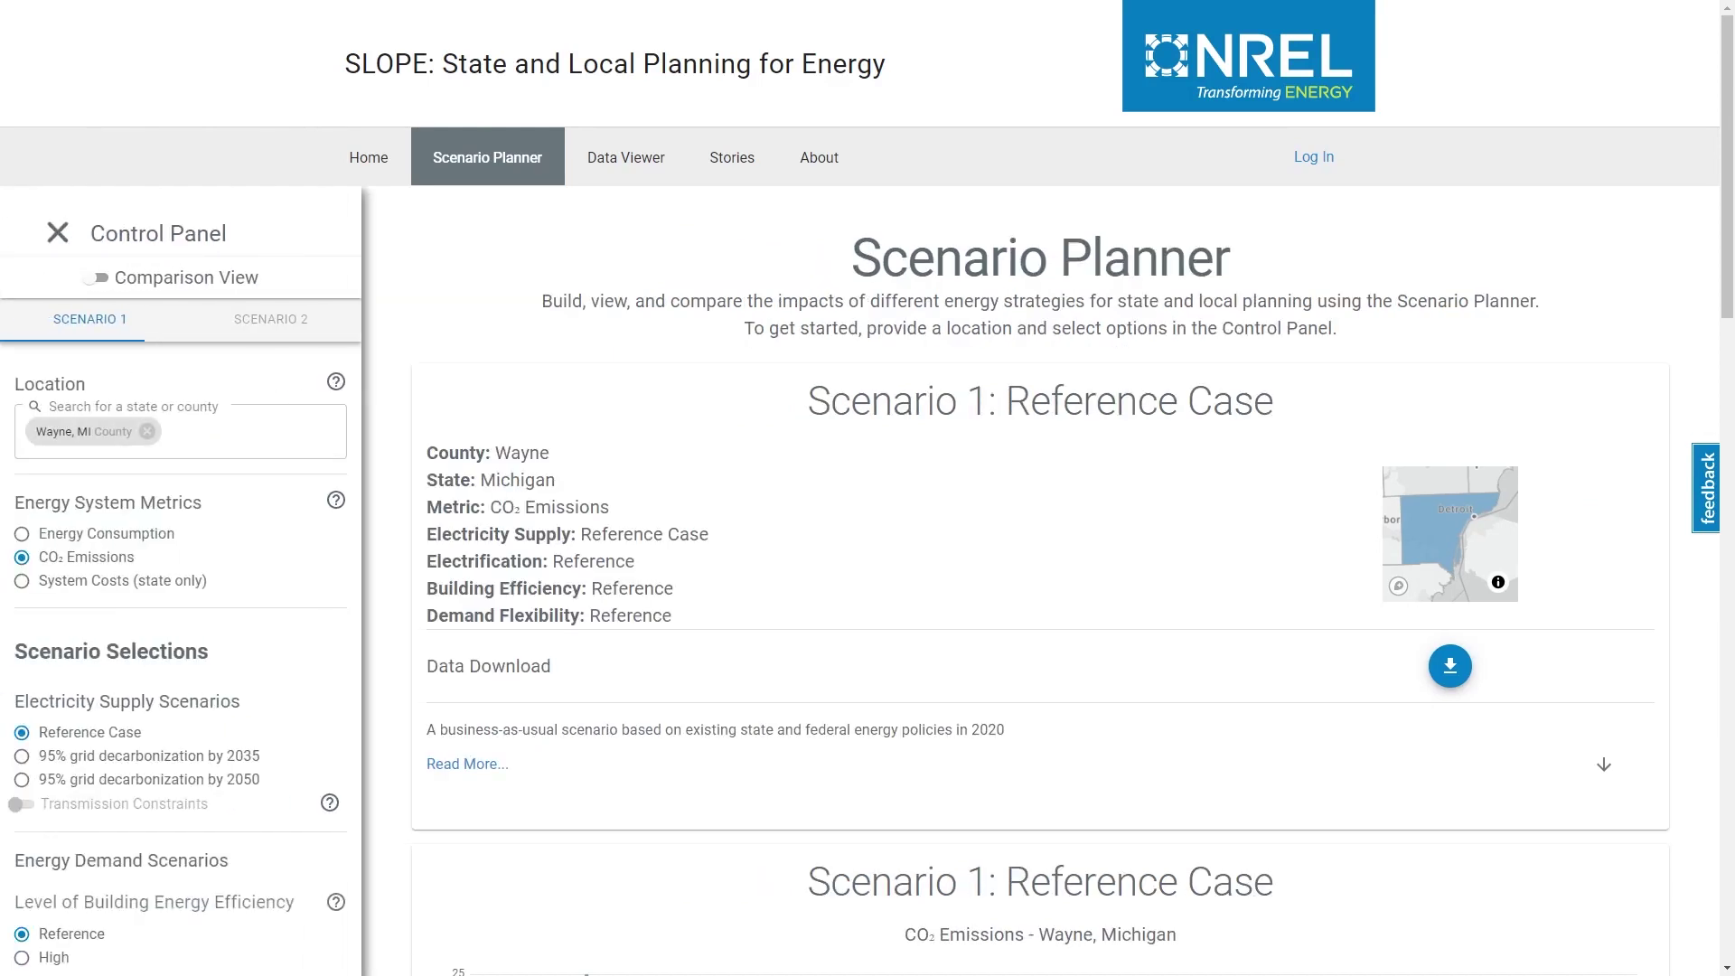
left_click(96, 280)
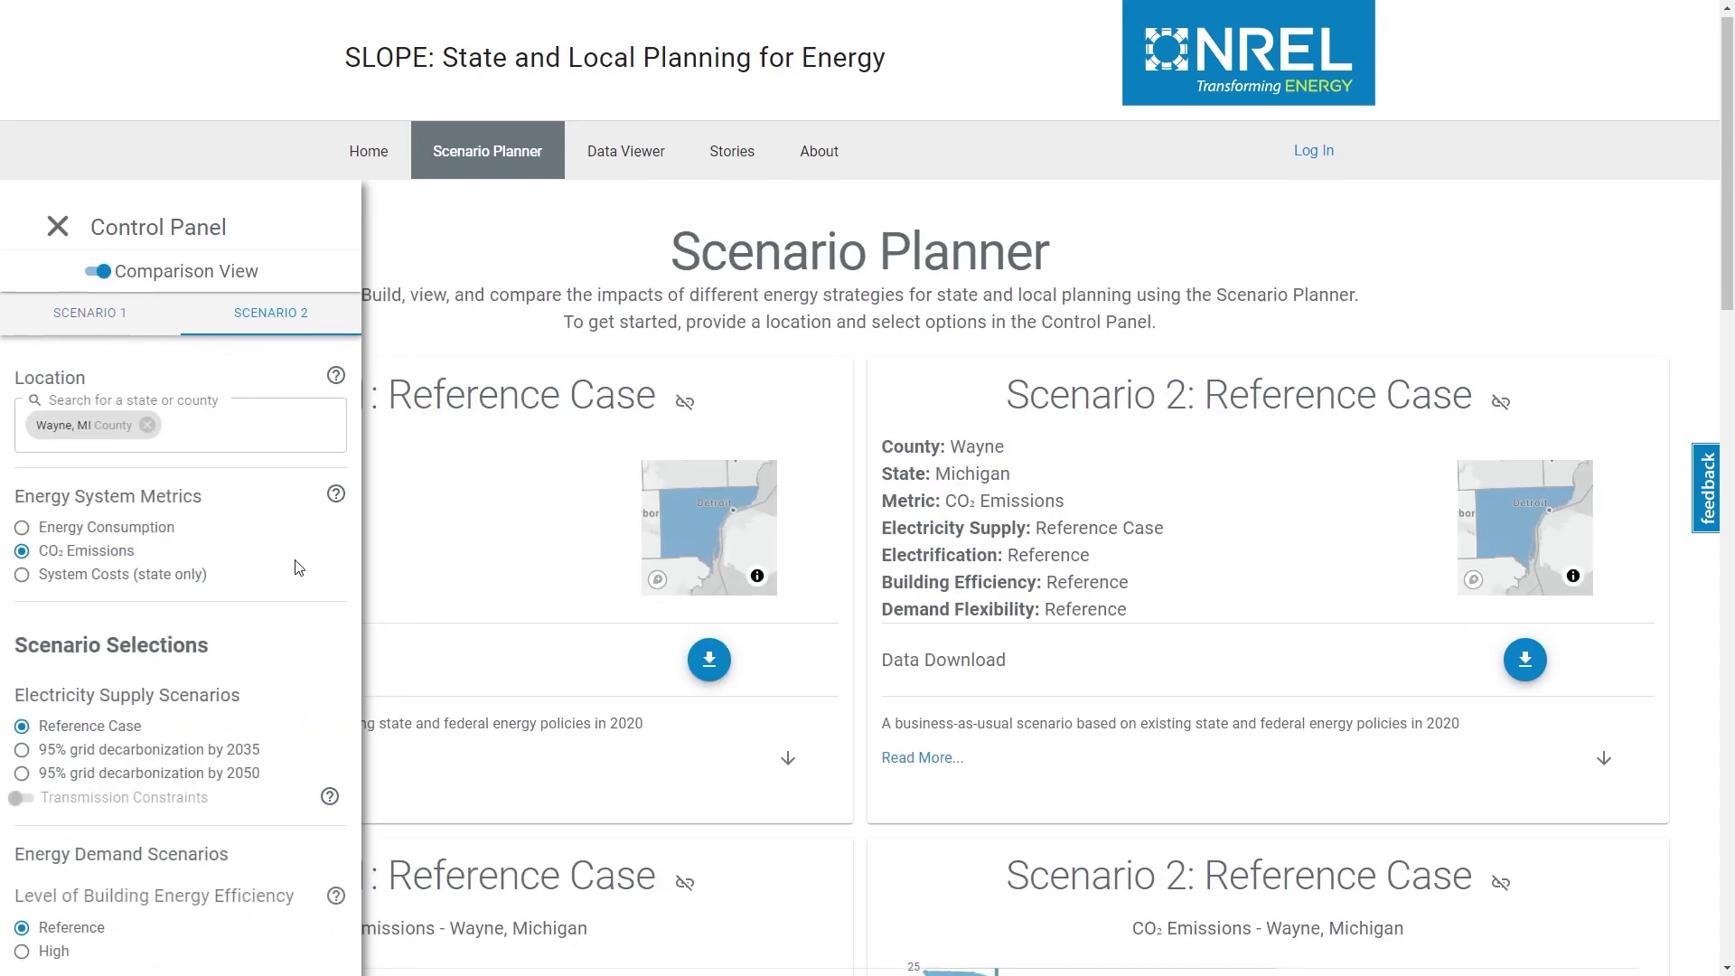
scroll(298, 567, "down", 2)
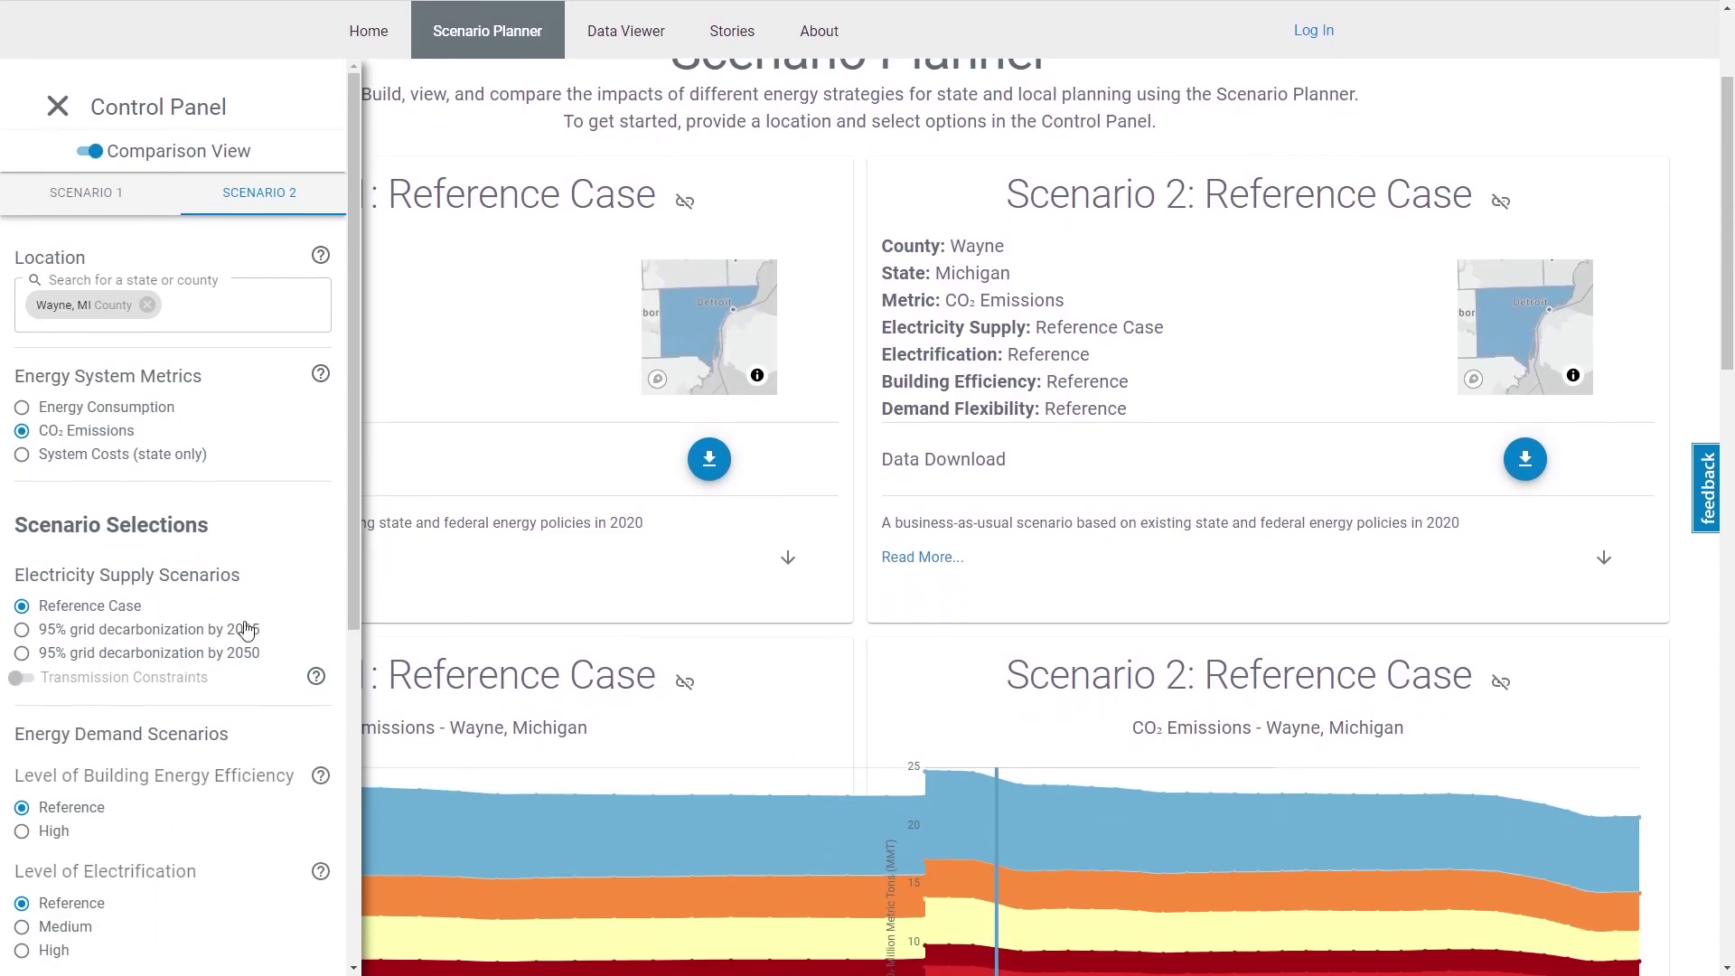
left_click_drag(355, 609, 352, 750)
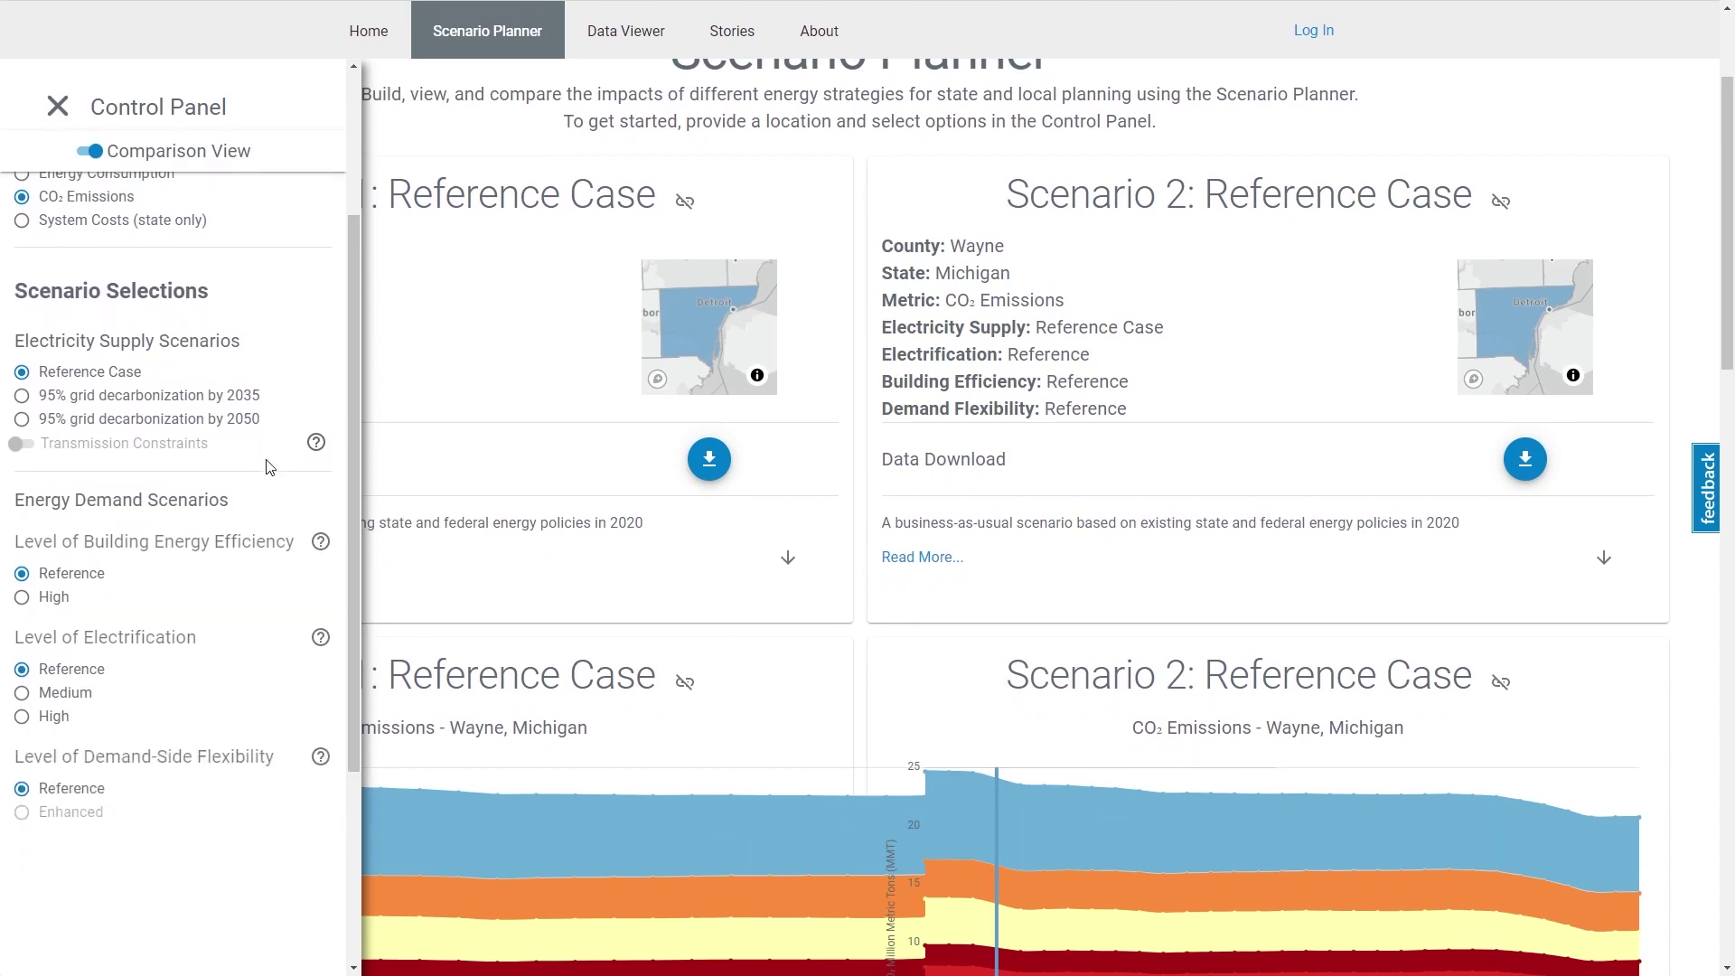
Step: Set Scenario 2 to 95% grid decarbonization by 2035 with High electrification, then close the panel
left_click(24, 399)
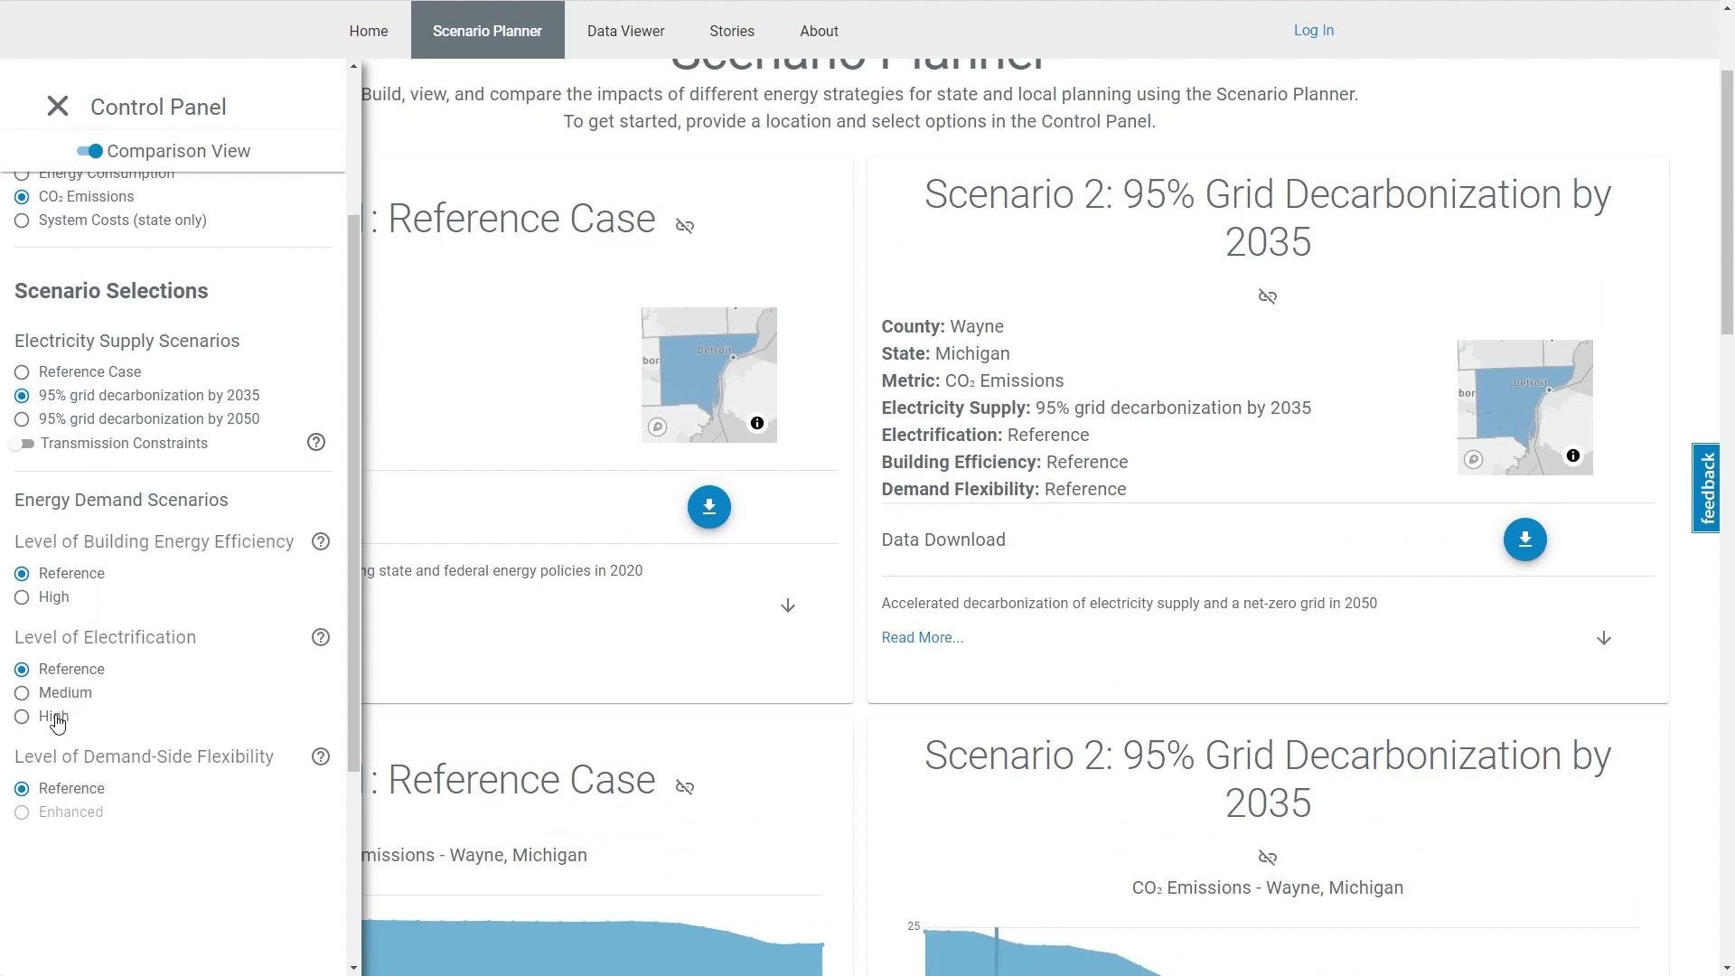
left_click(23, 717)
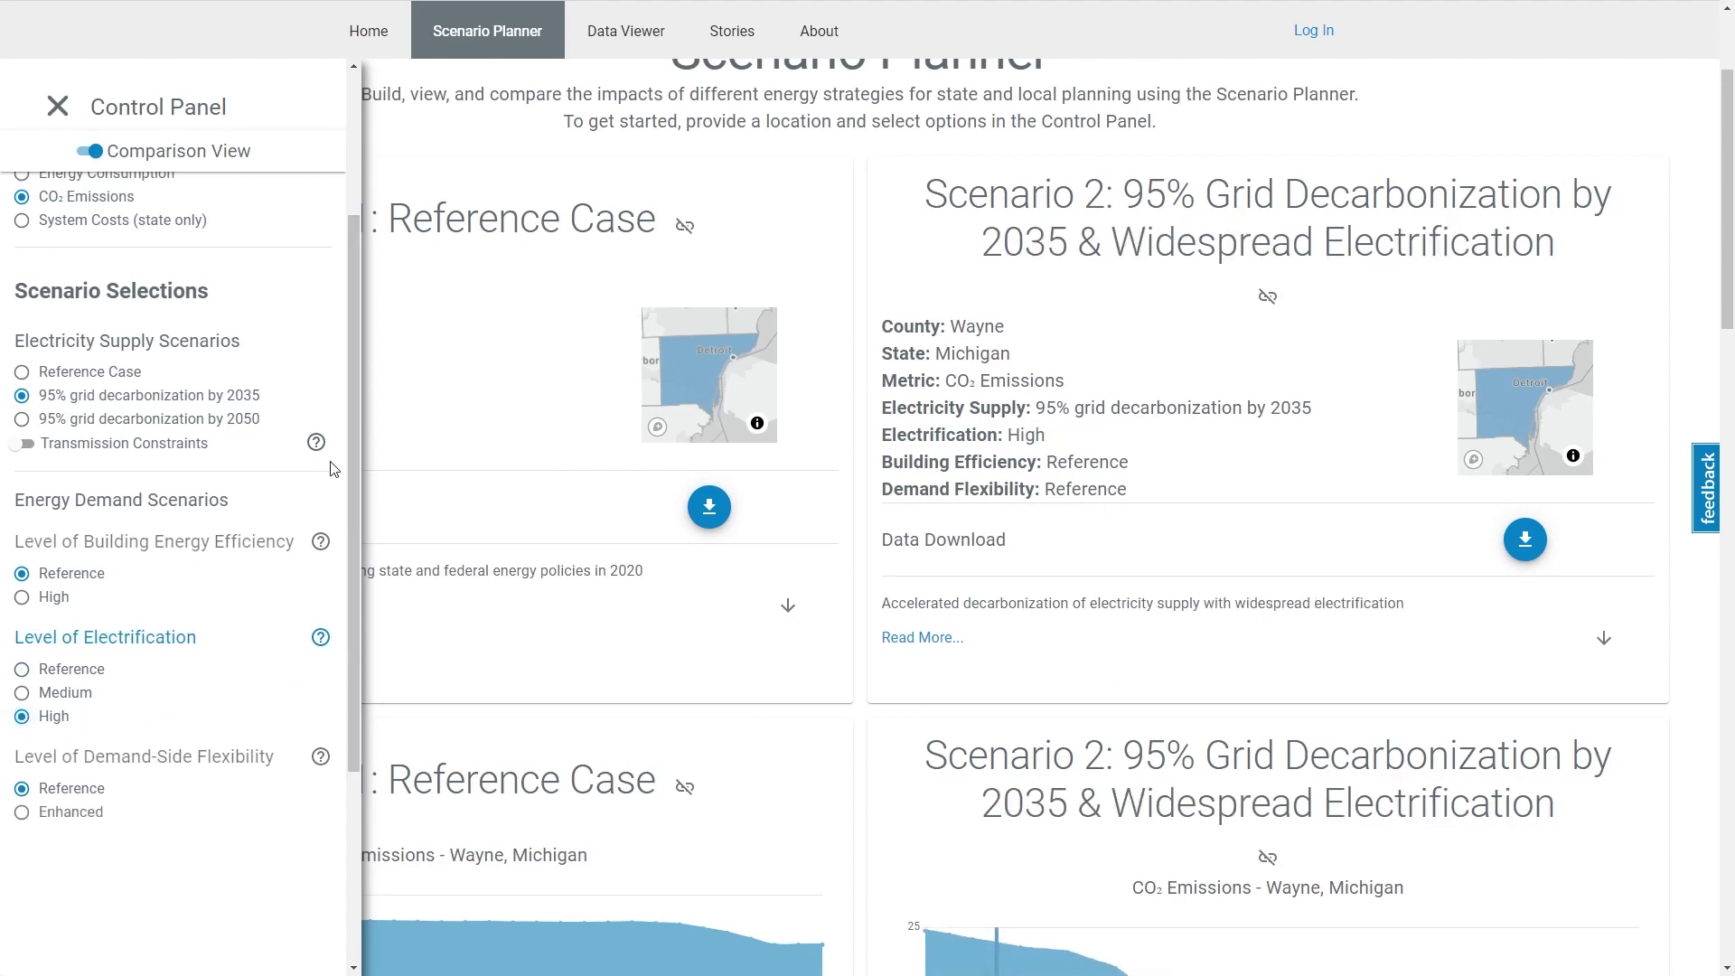
left_click(58, 107)
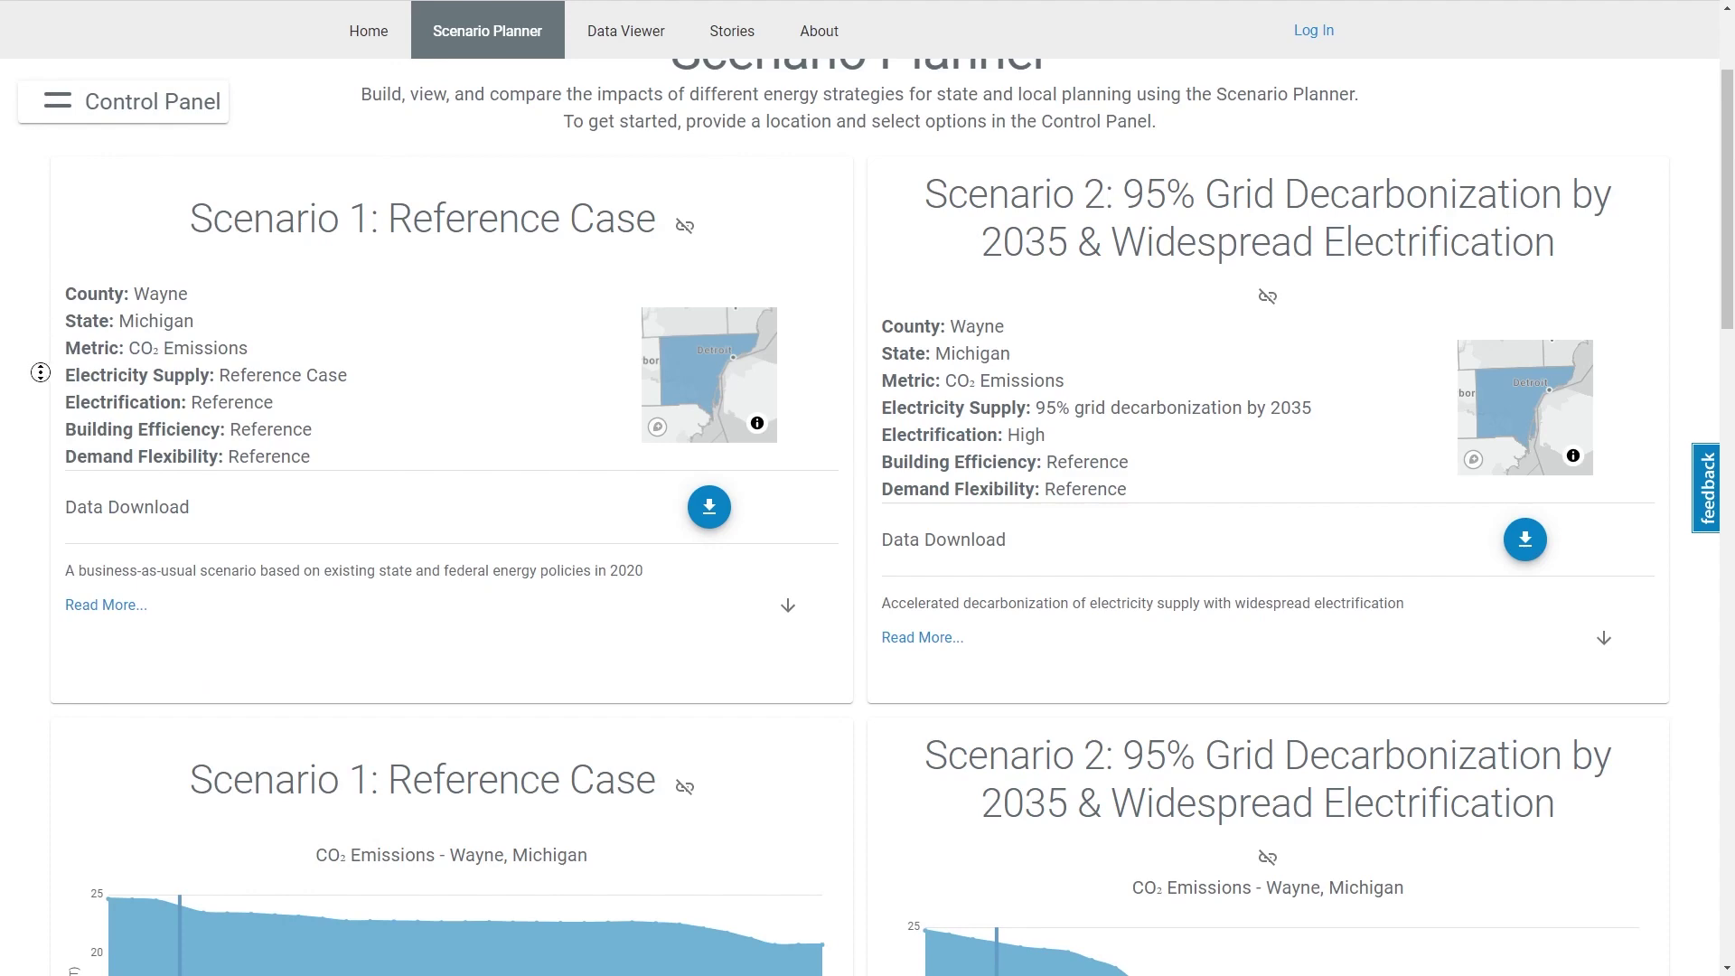
Step: Scroll through the comparison charts, 2035 details tables (22.64 vs 12.92 MMT CO₂) and planning metrics
scroll(36, 451, "down", 3)
scroll(39, 412, "down", 3)
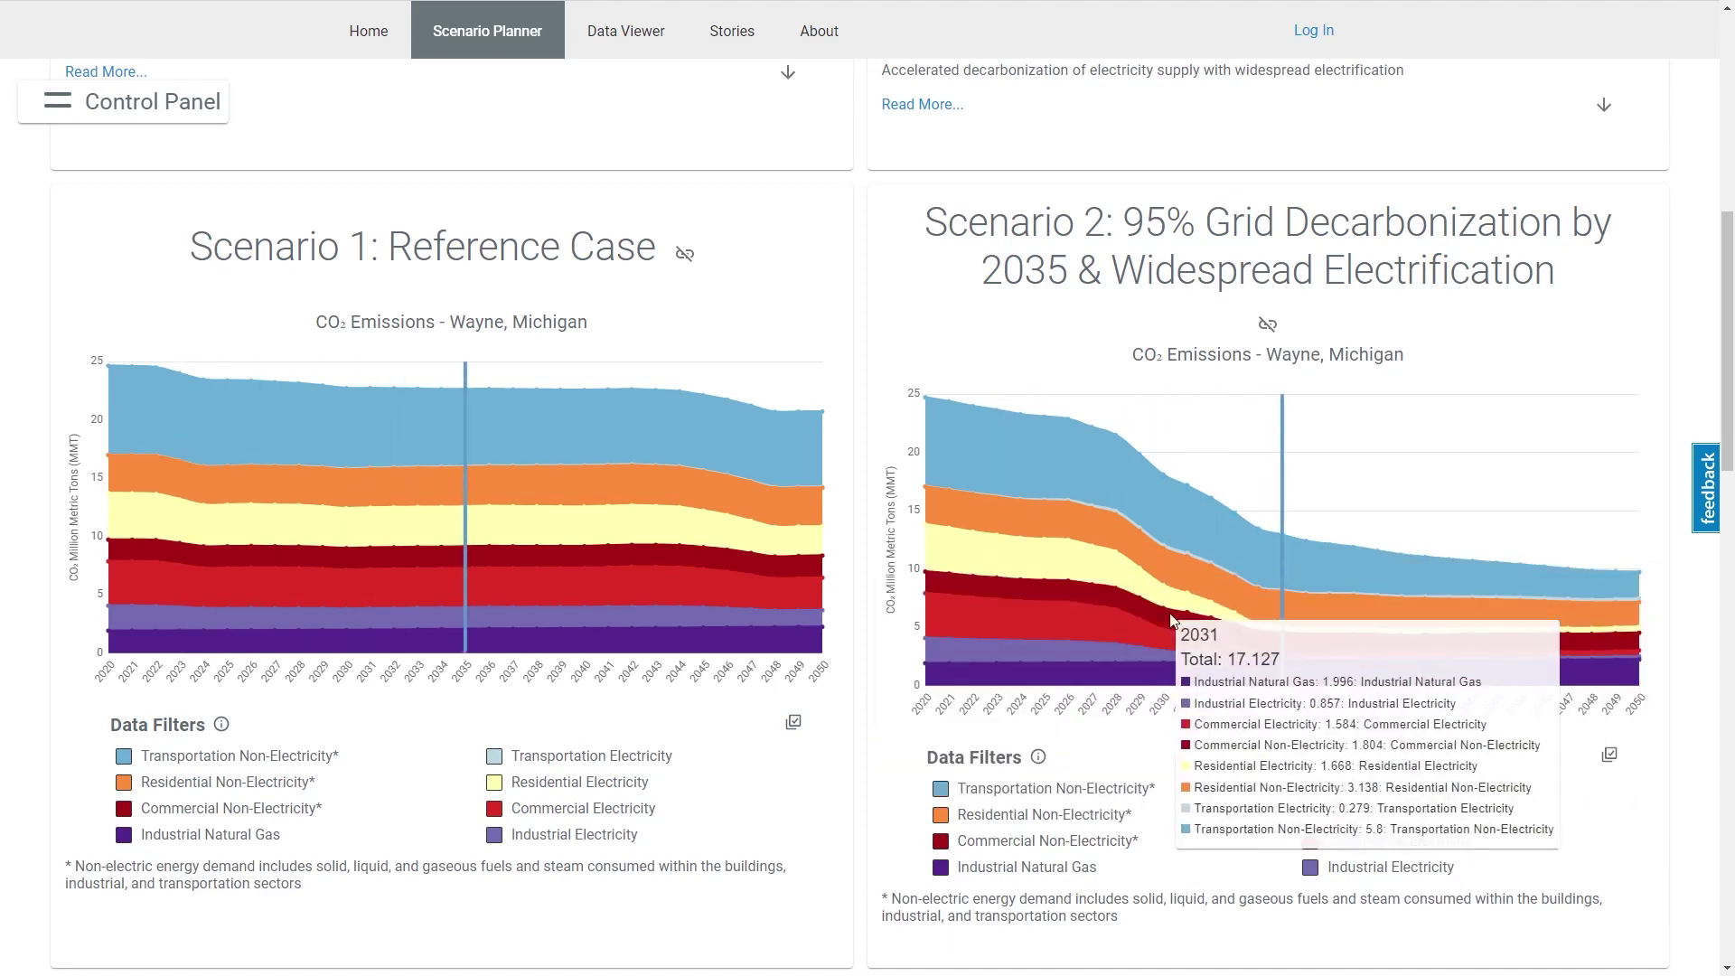
scroll(854, 757, "down", 3)
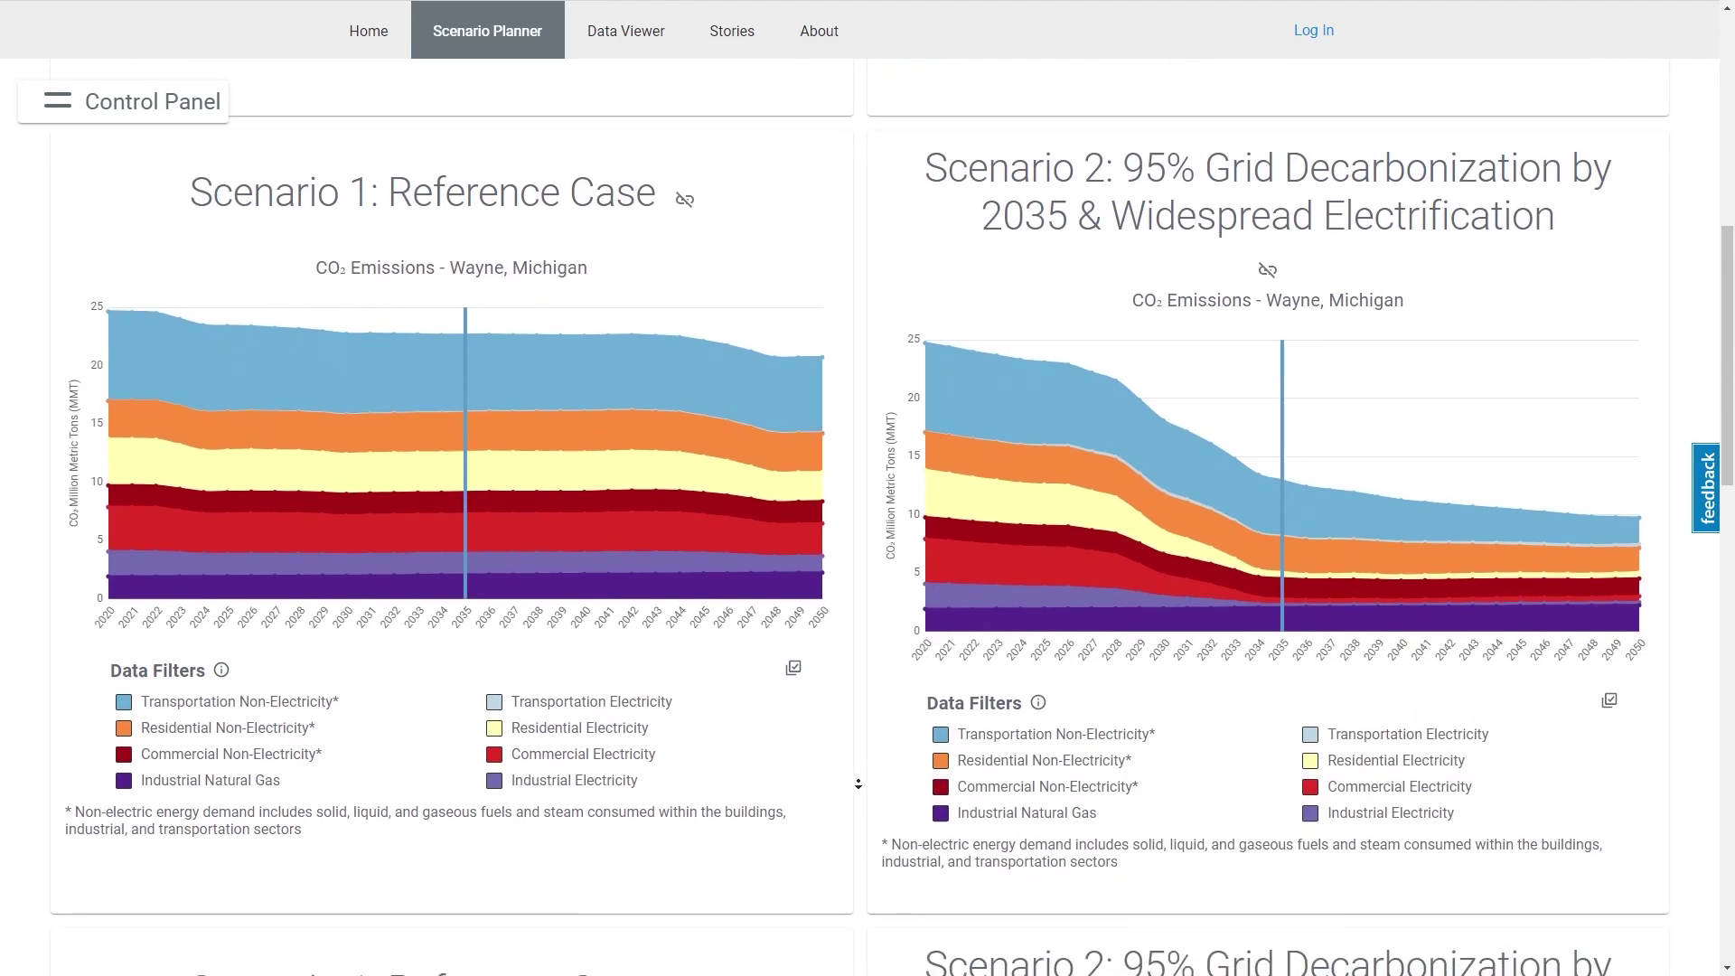
scroll(862, 797, "down", 6)
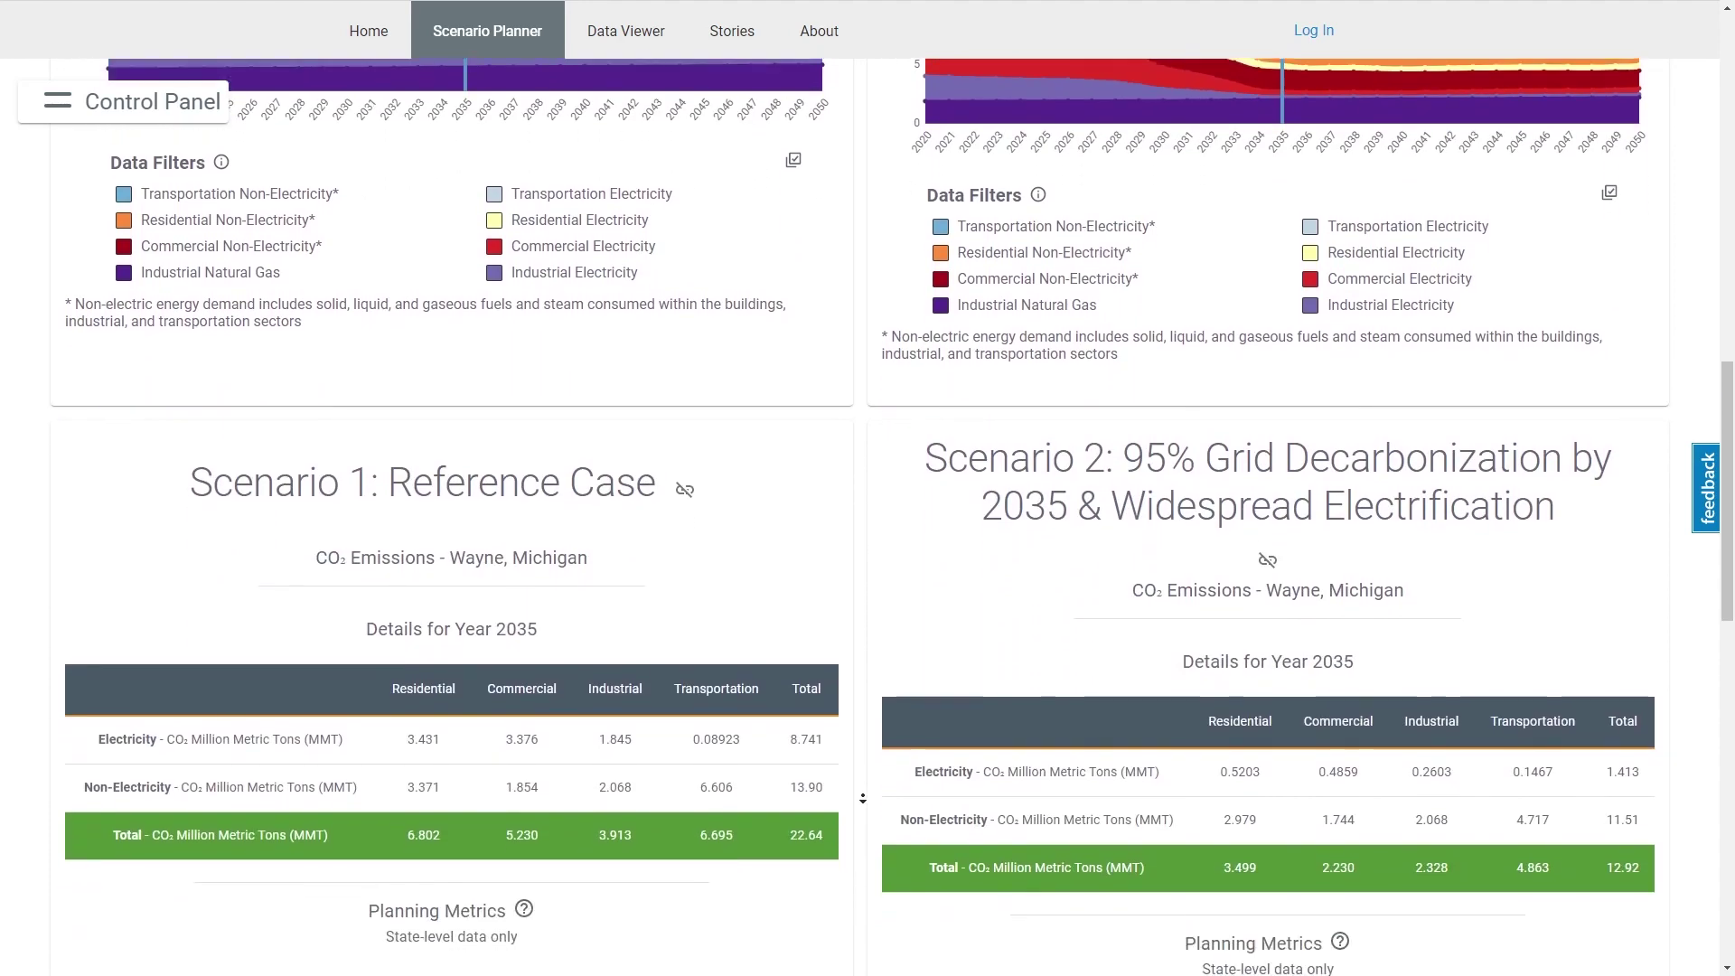
scroll(862, 798, "down", 1)
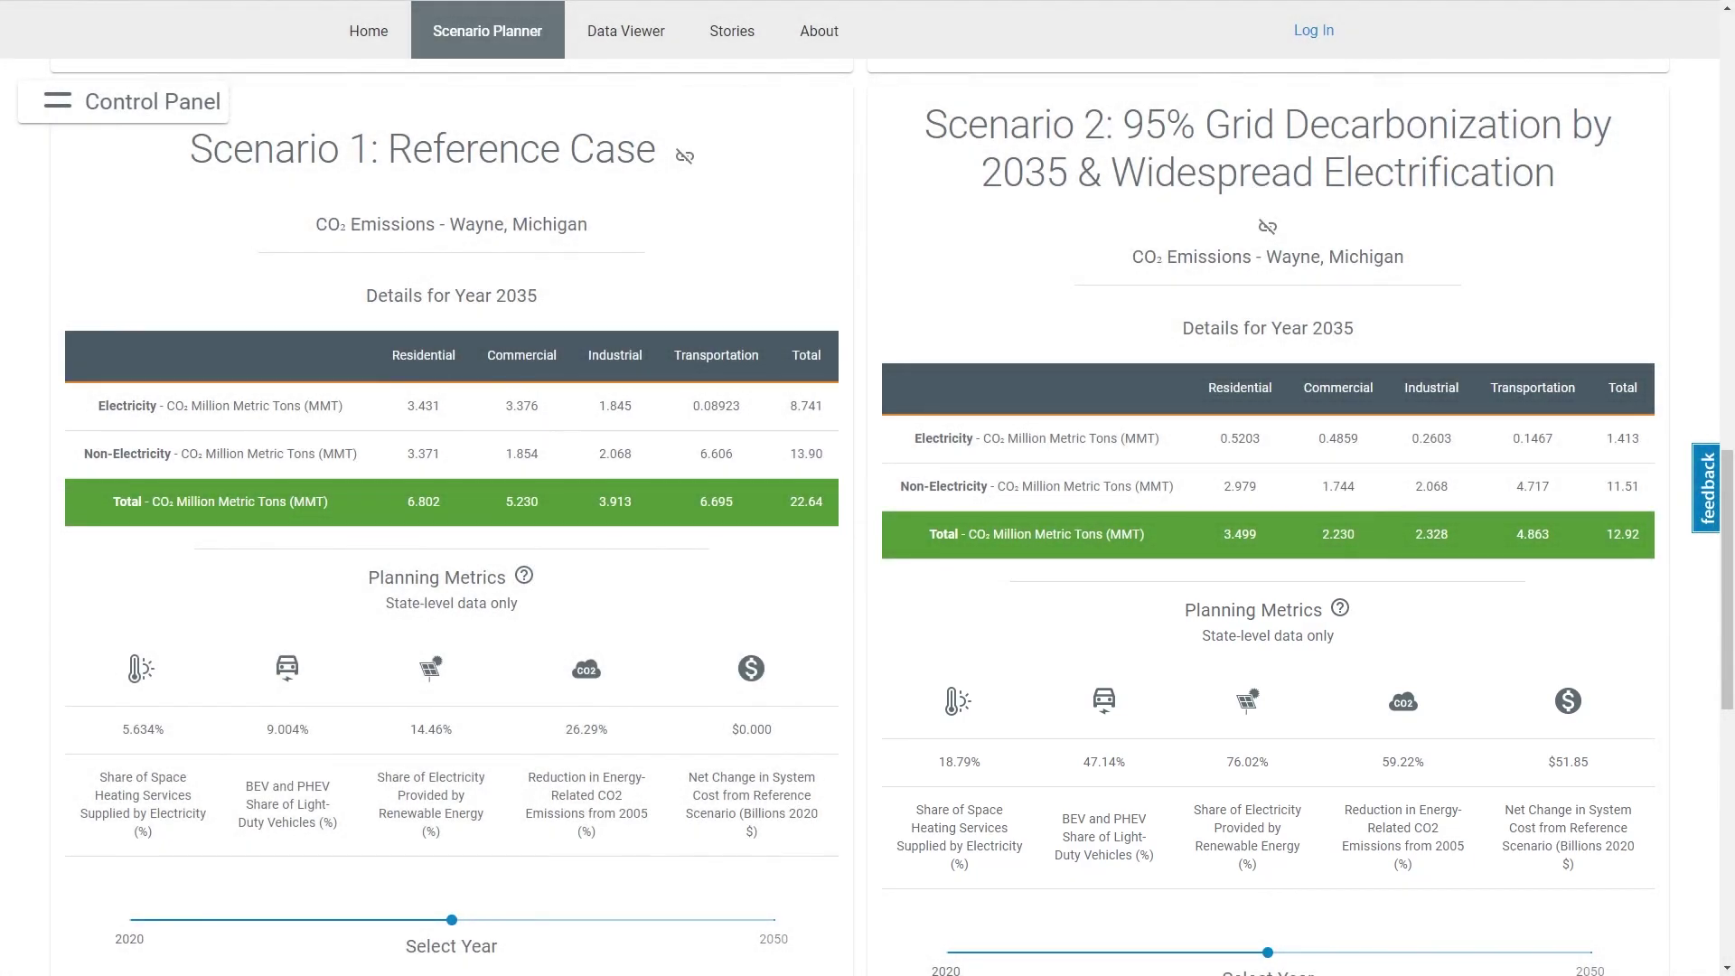
scroll(868, 488, "up", 9)
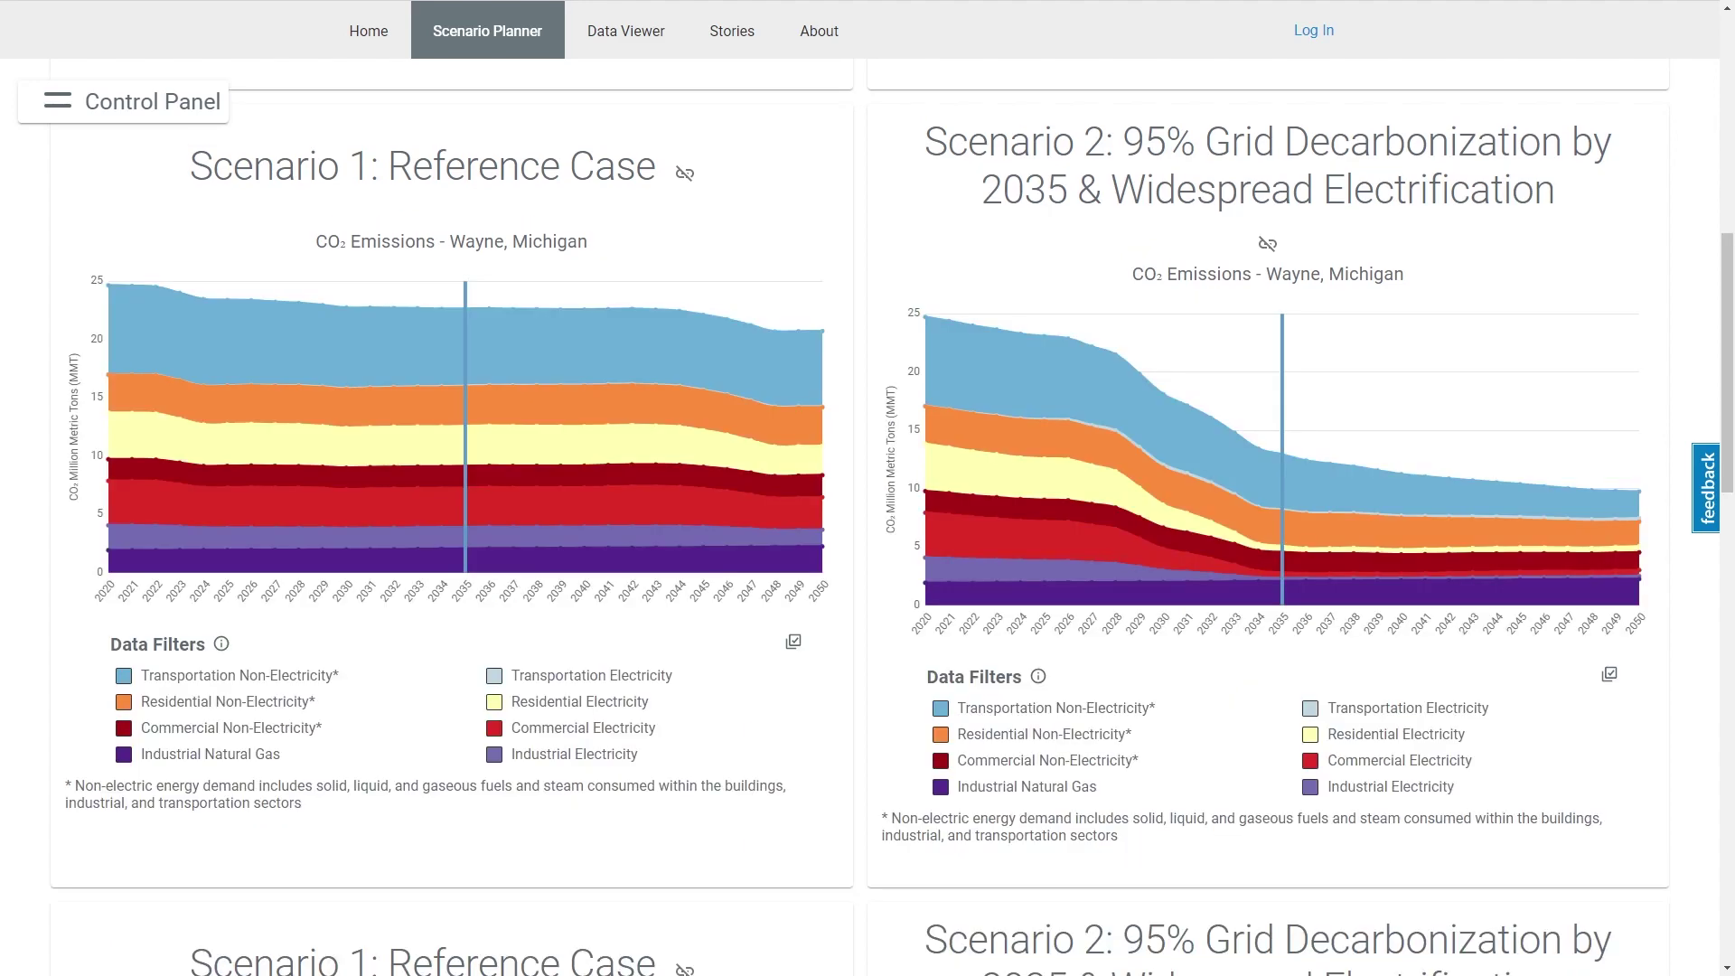
scroll(90, 720, "down", 7)
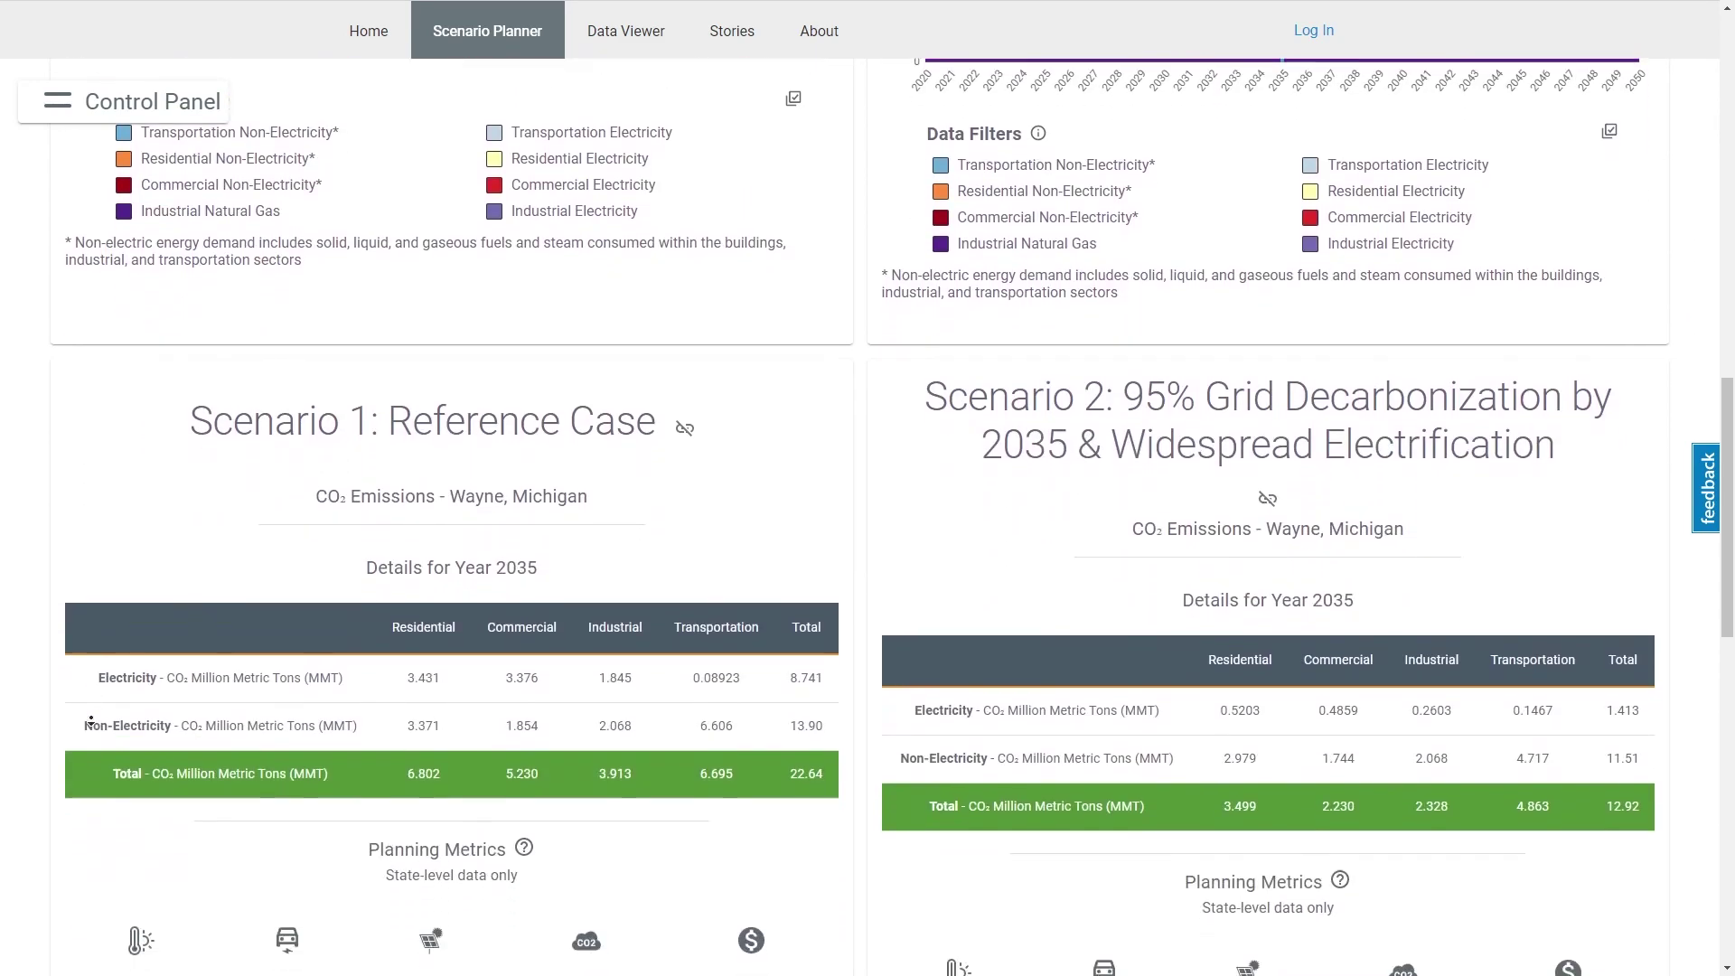
scroll(90, 720, "down", 2)
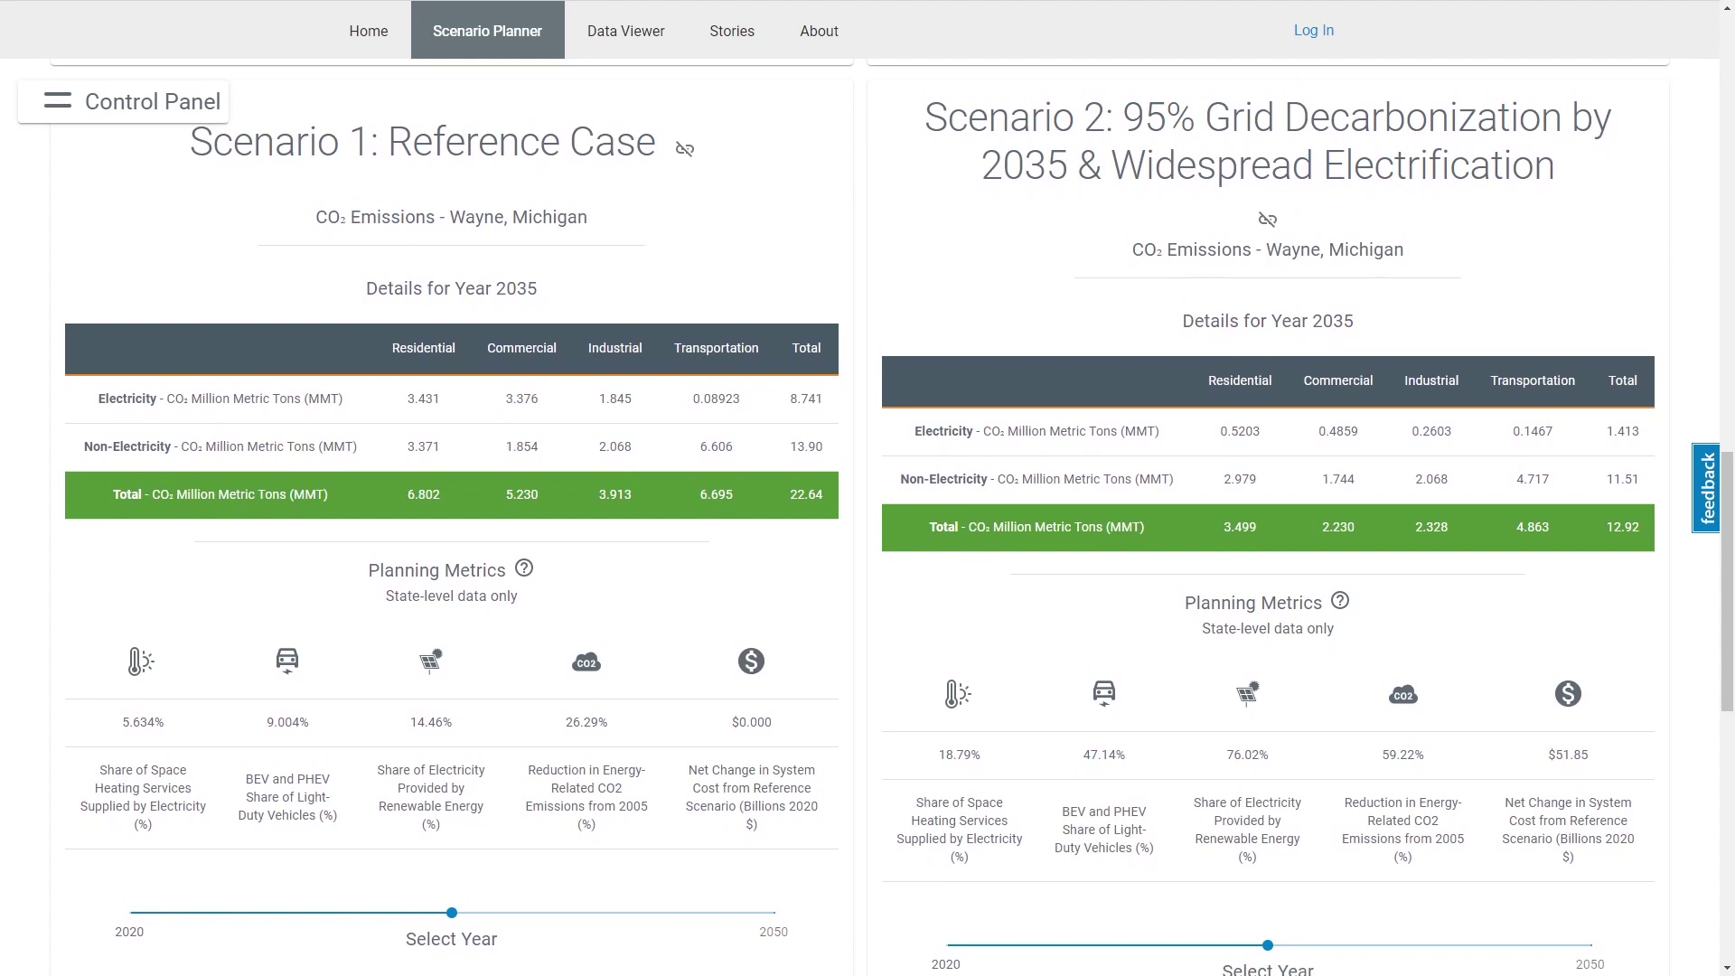
scroll(867, 515, "down", 1)
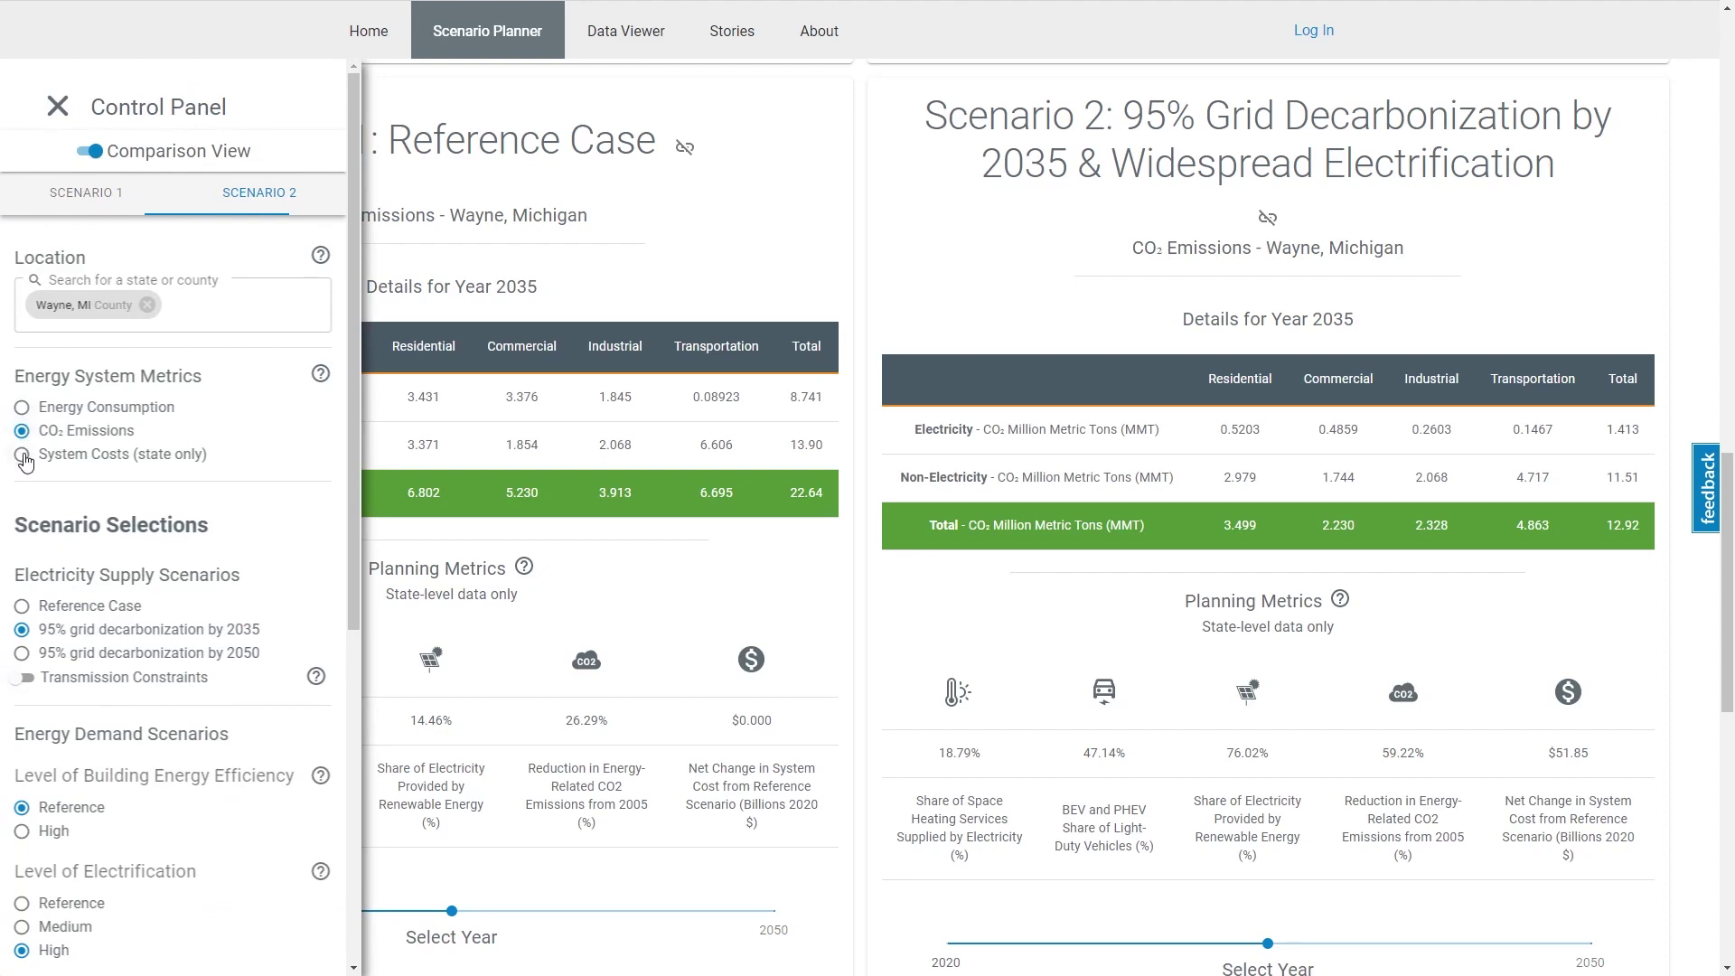
Step: Select the System Costs (state only) metric for Scenario 2, close the panel, and review both Wayne charts
left_click(23, 454)
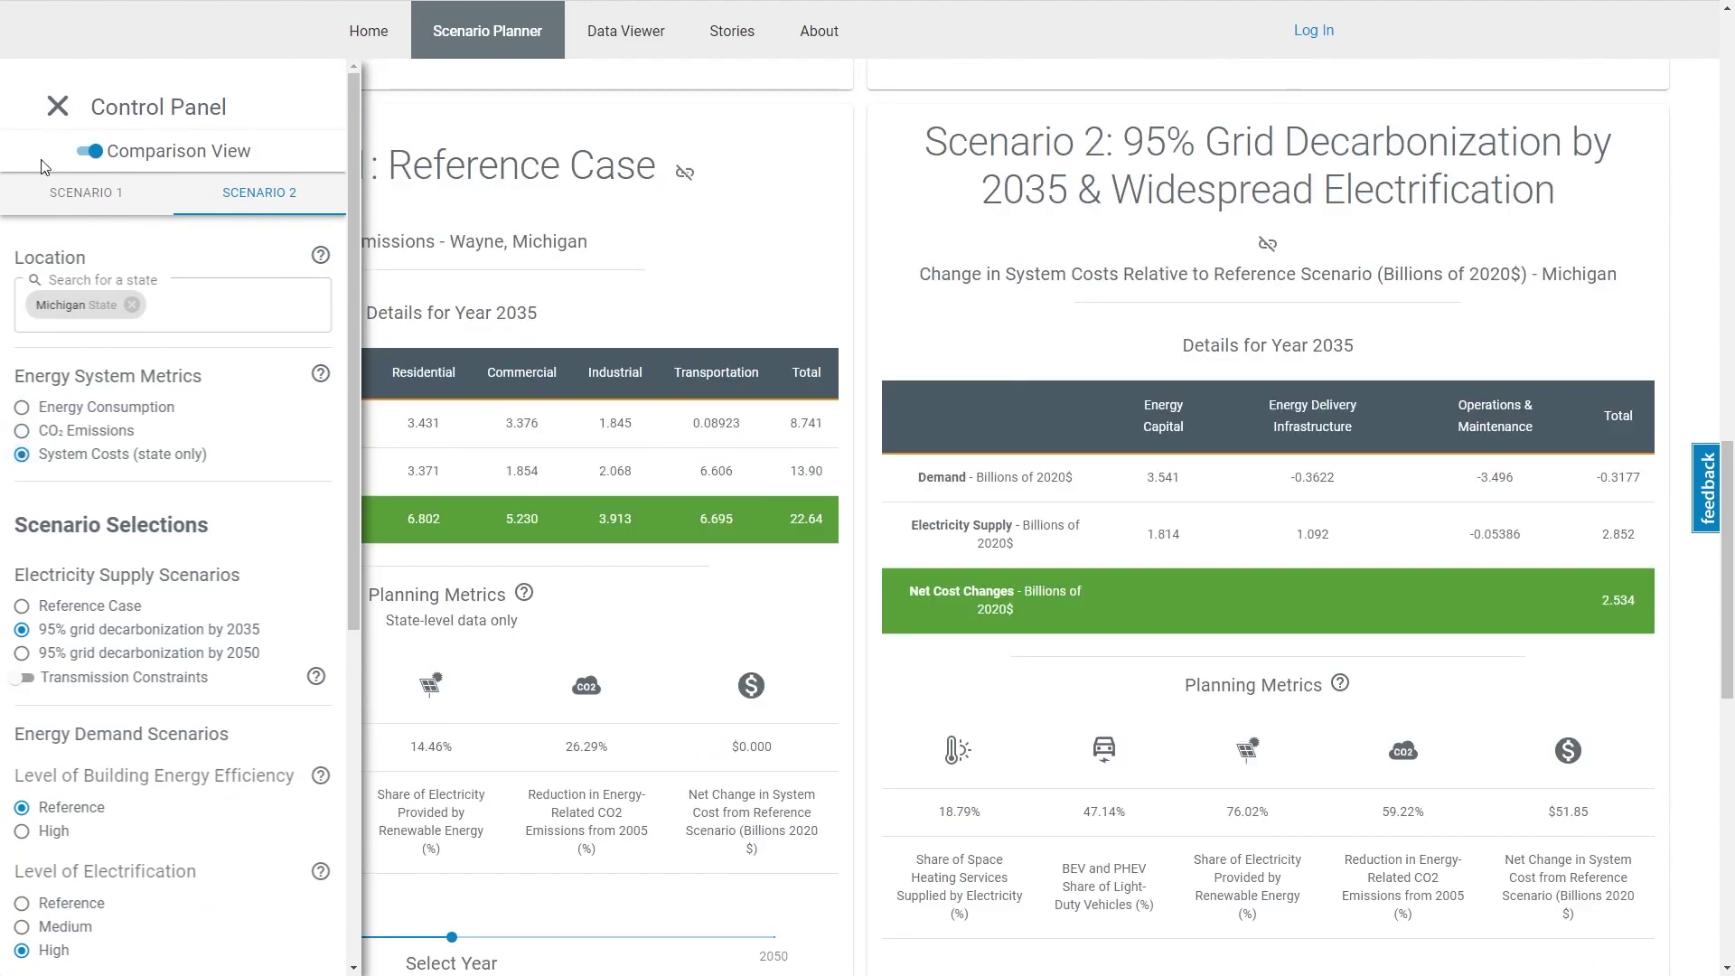
left_click(60, 110)
scroll(1721, 295, "up", 10)
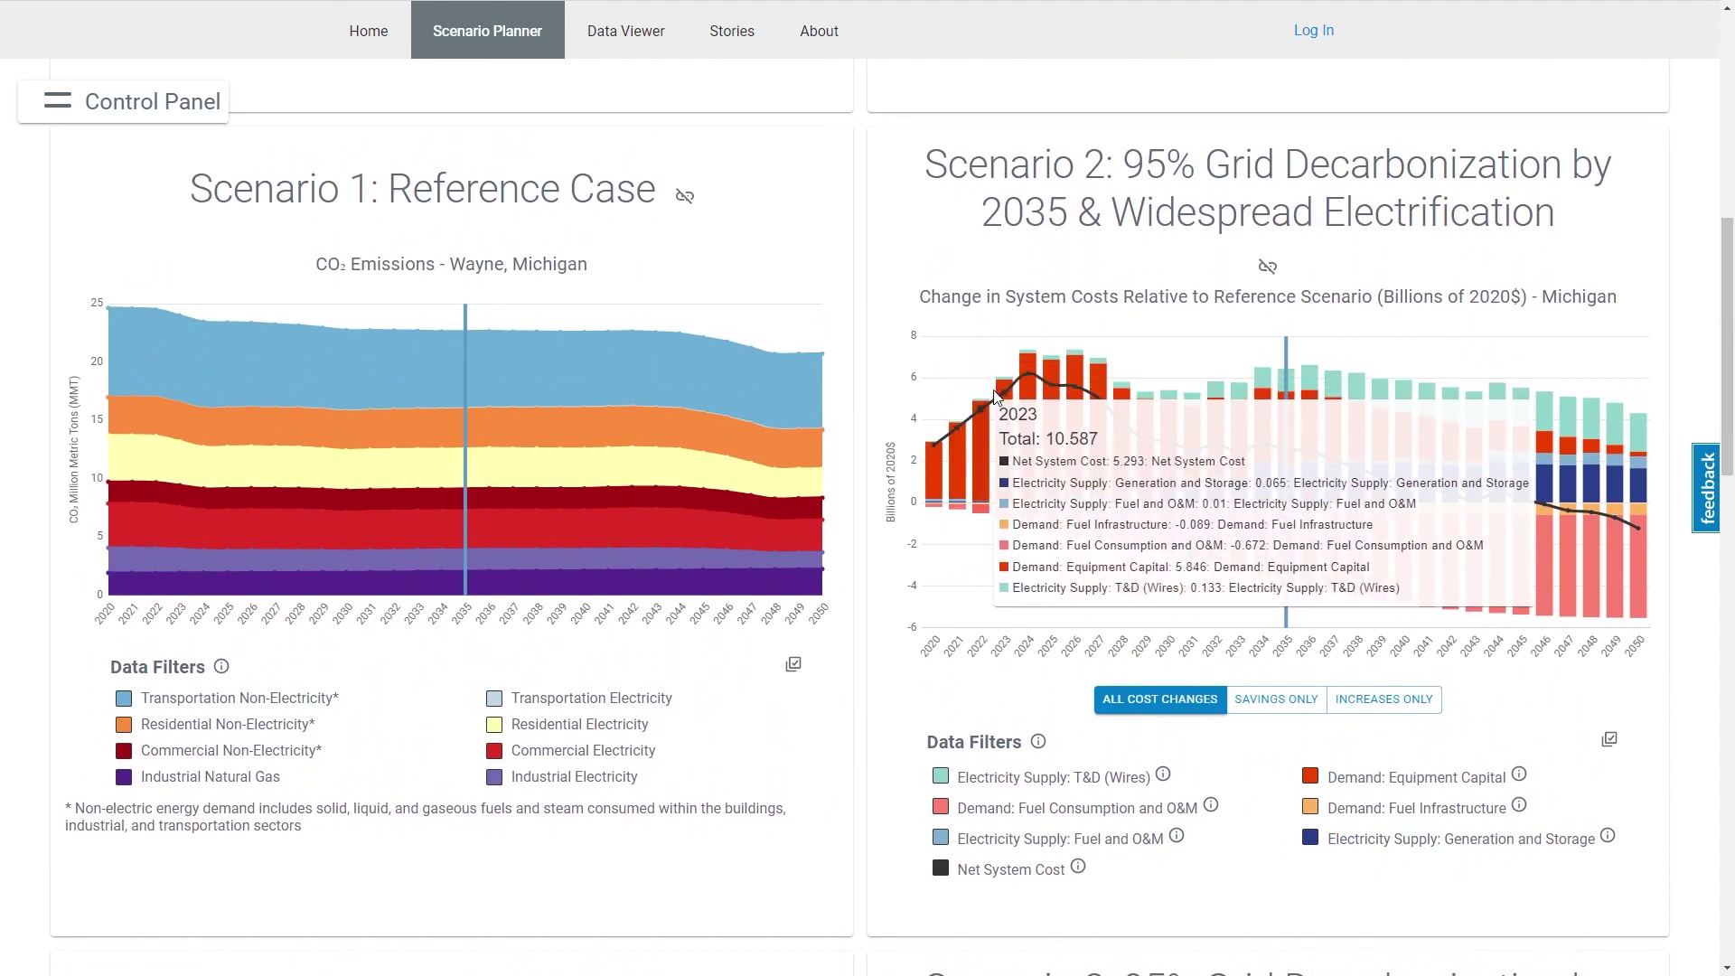
mouse_move(1073, 404)
scroll(44, 612, "up", 6)
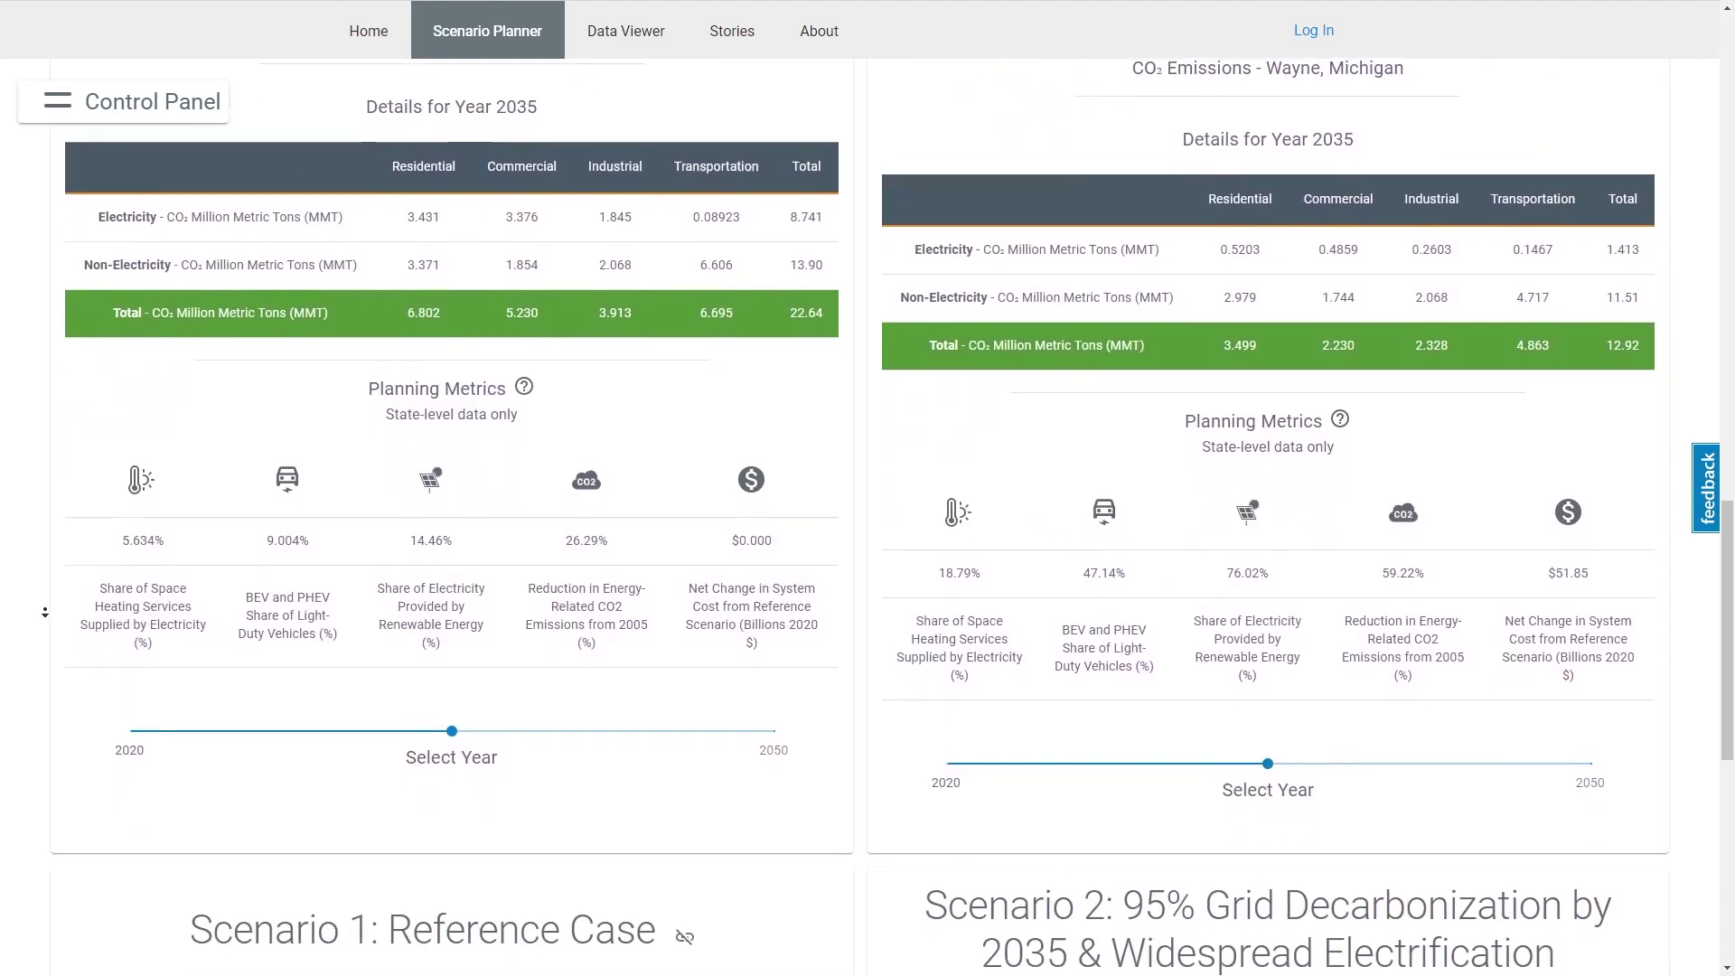
scroll(44, 612, "down", 4)
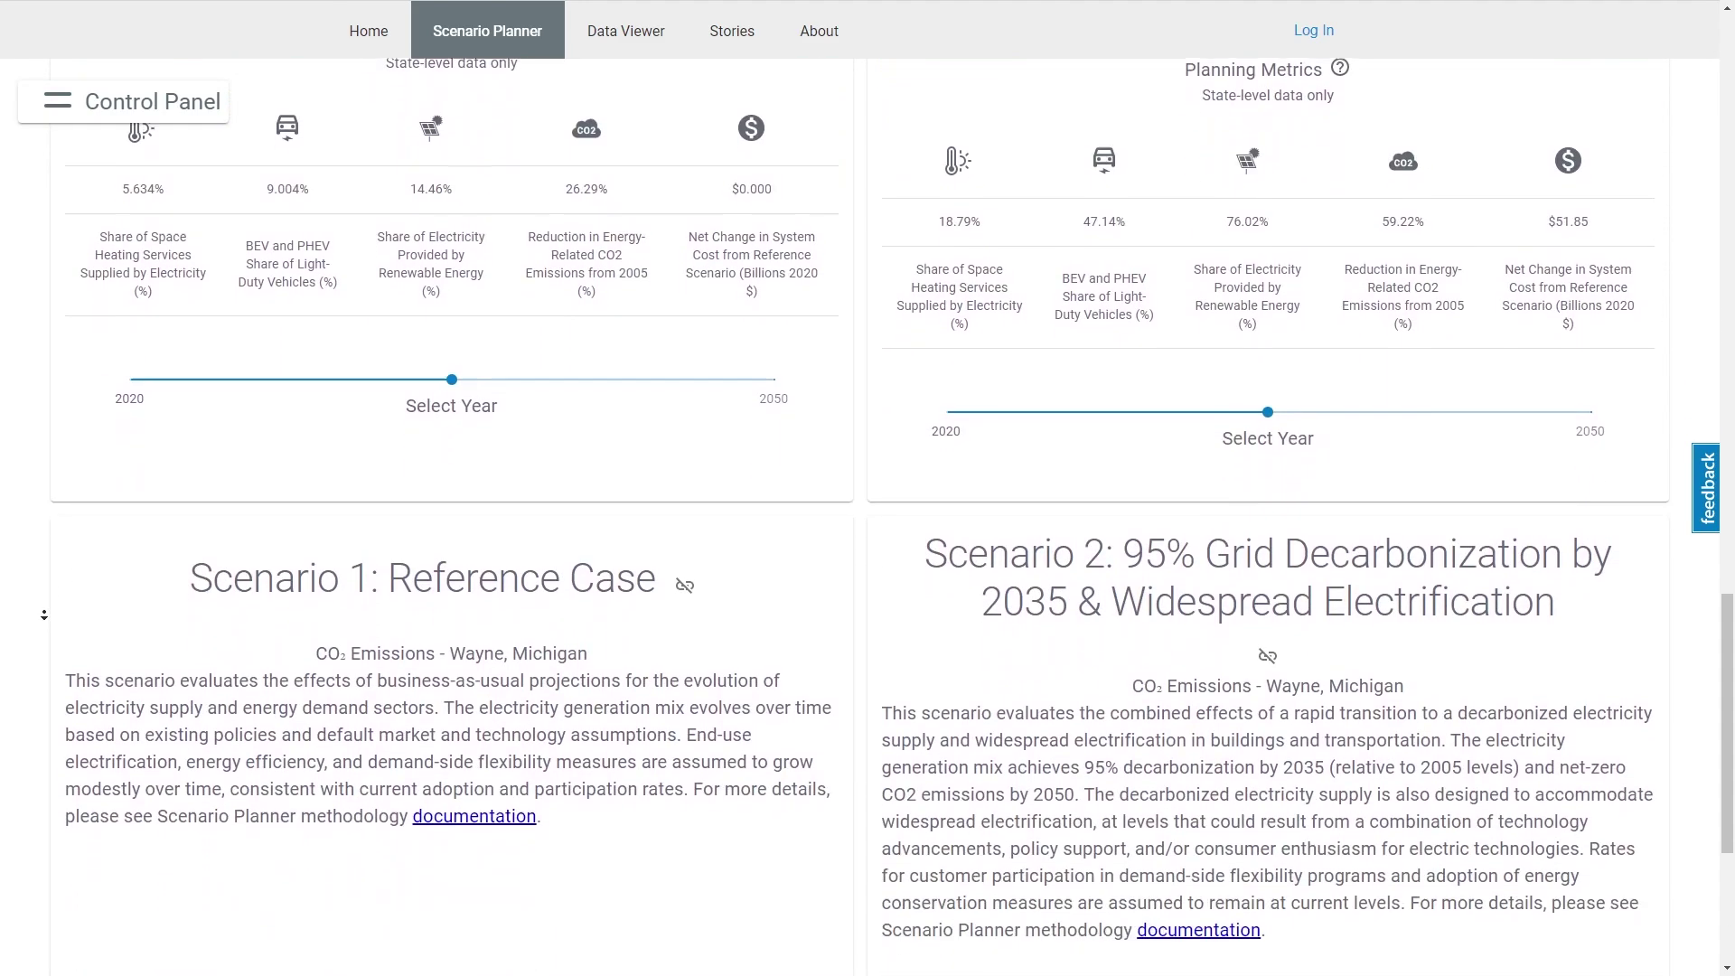
scroll(47, 621, "up", 10)
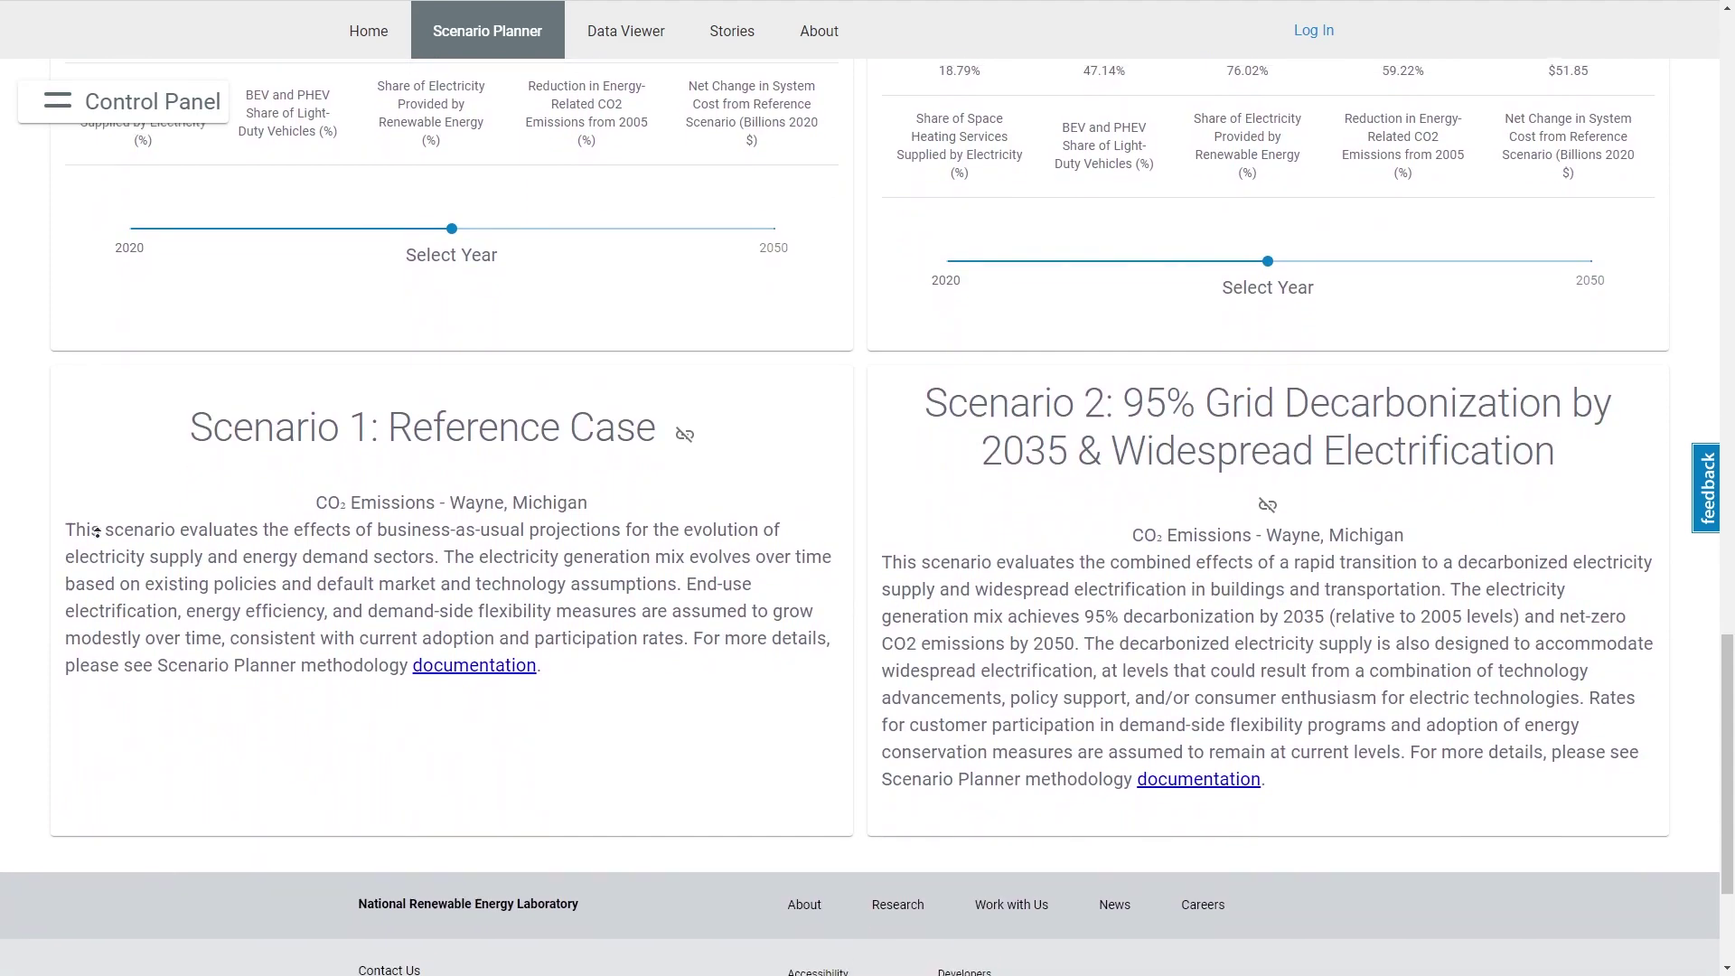
scroll(66, 530, "down", 6)
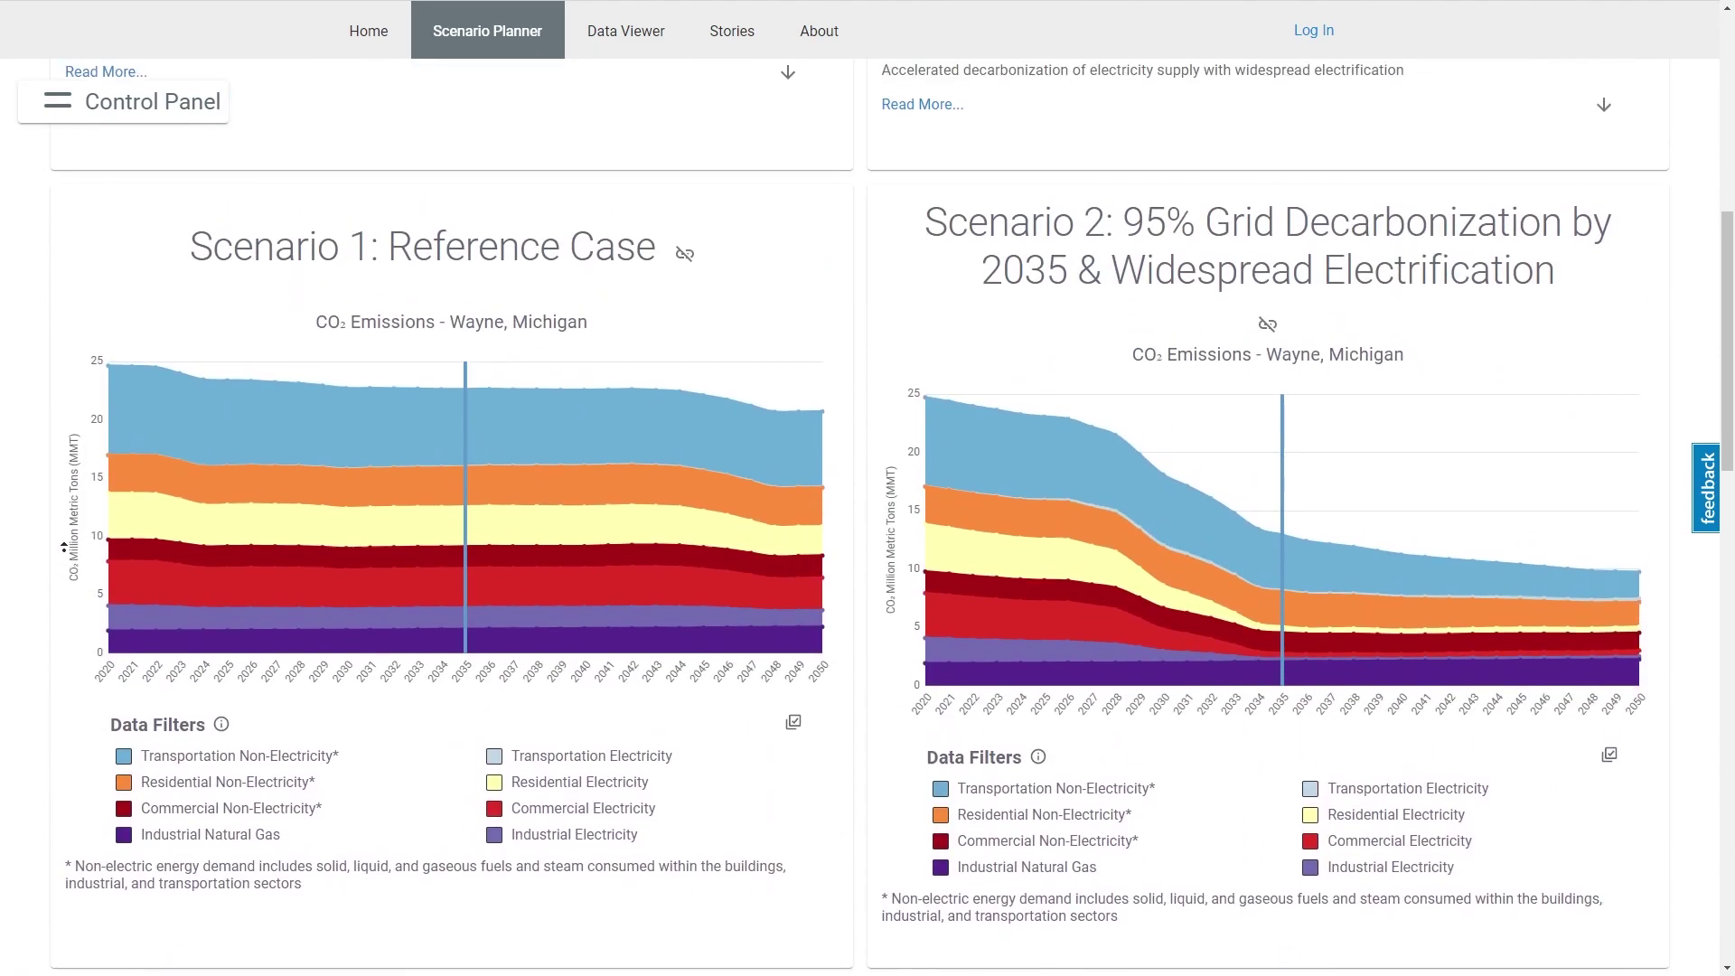
Step: Change Scenario 2's electrification level to Medium and close the Control Panel
left_click(59, 103)
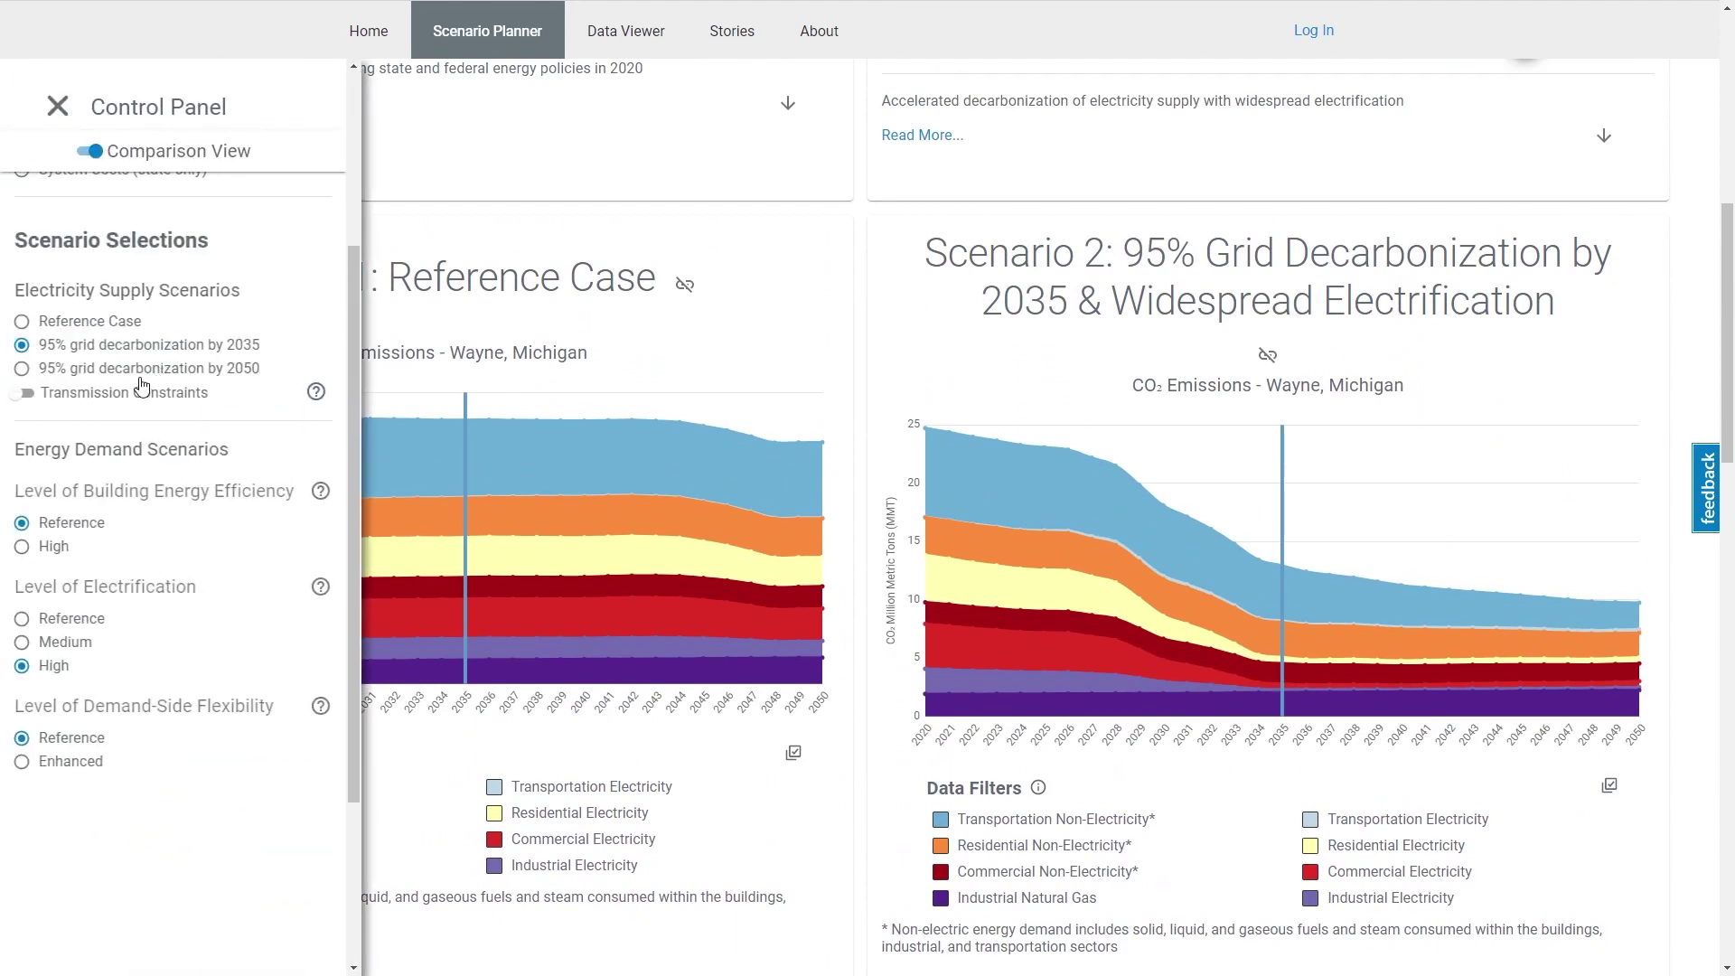
left_click(22, 642)
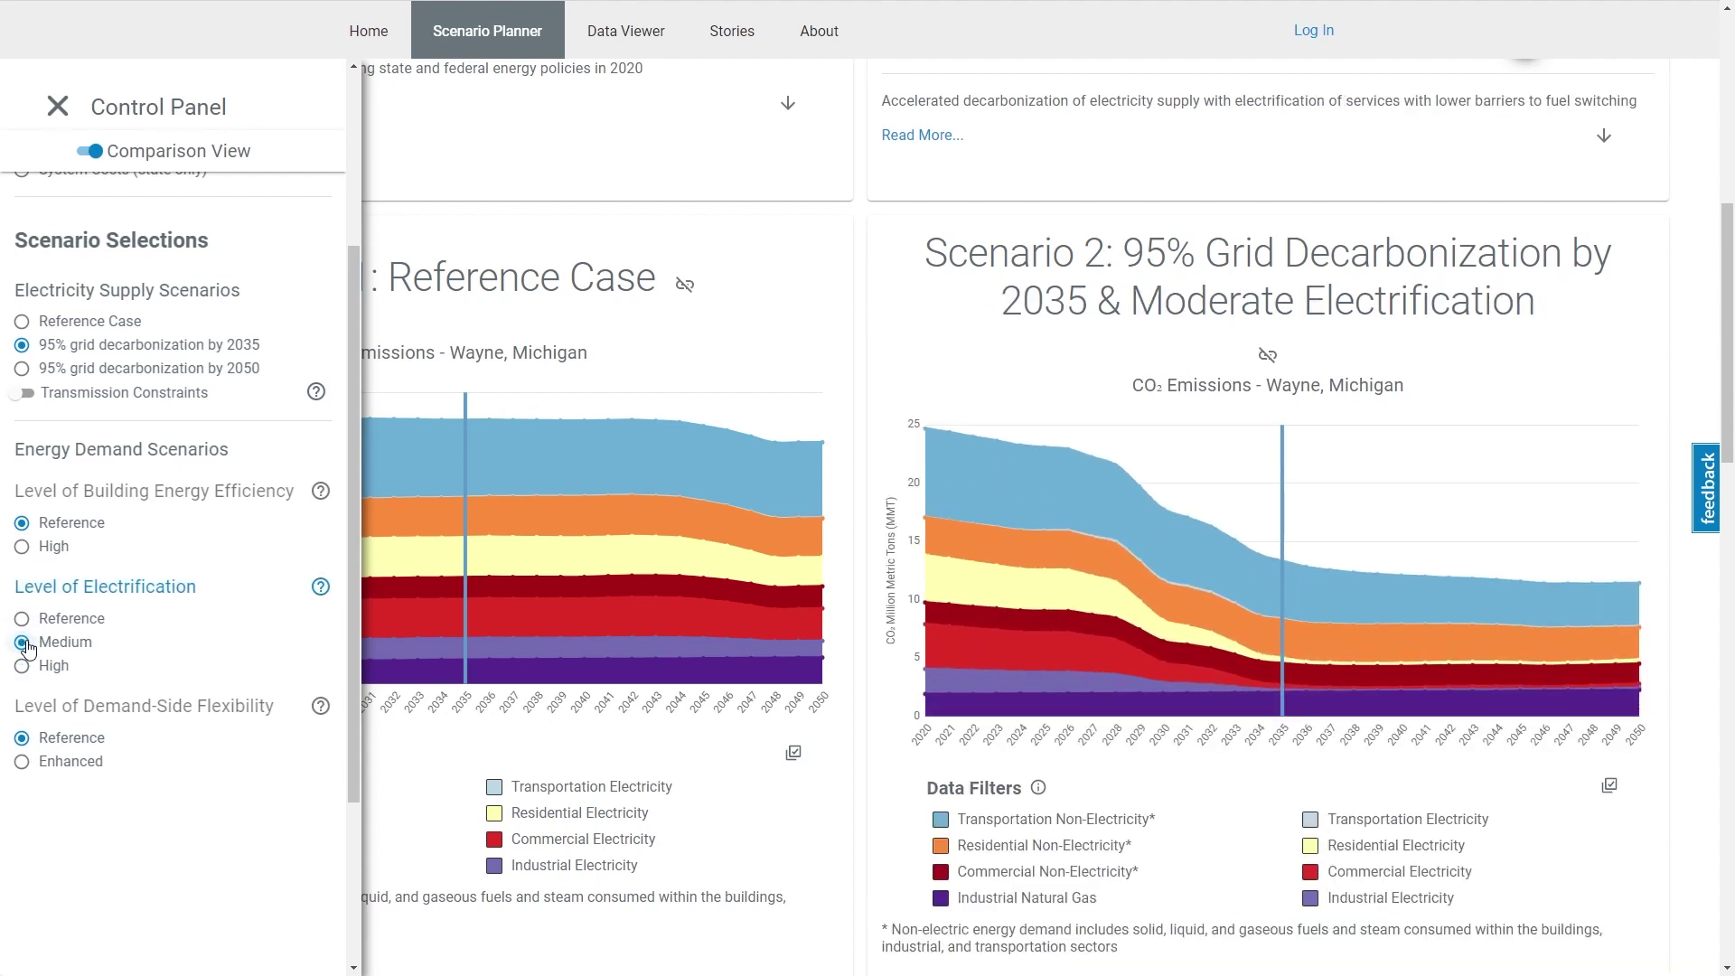
left_click(58, 106)
scroll(127, 319, "up", 5)
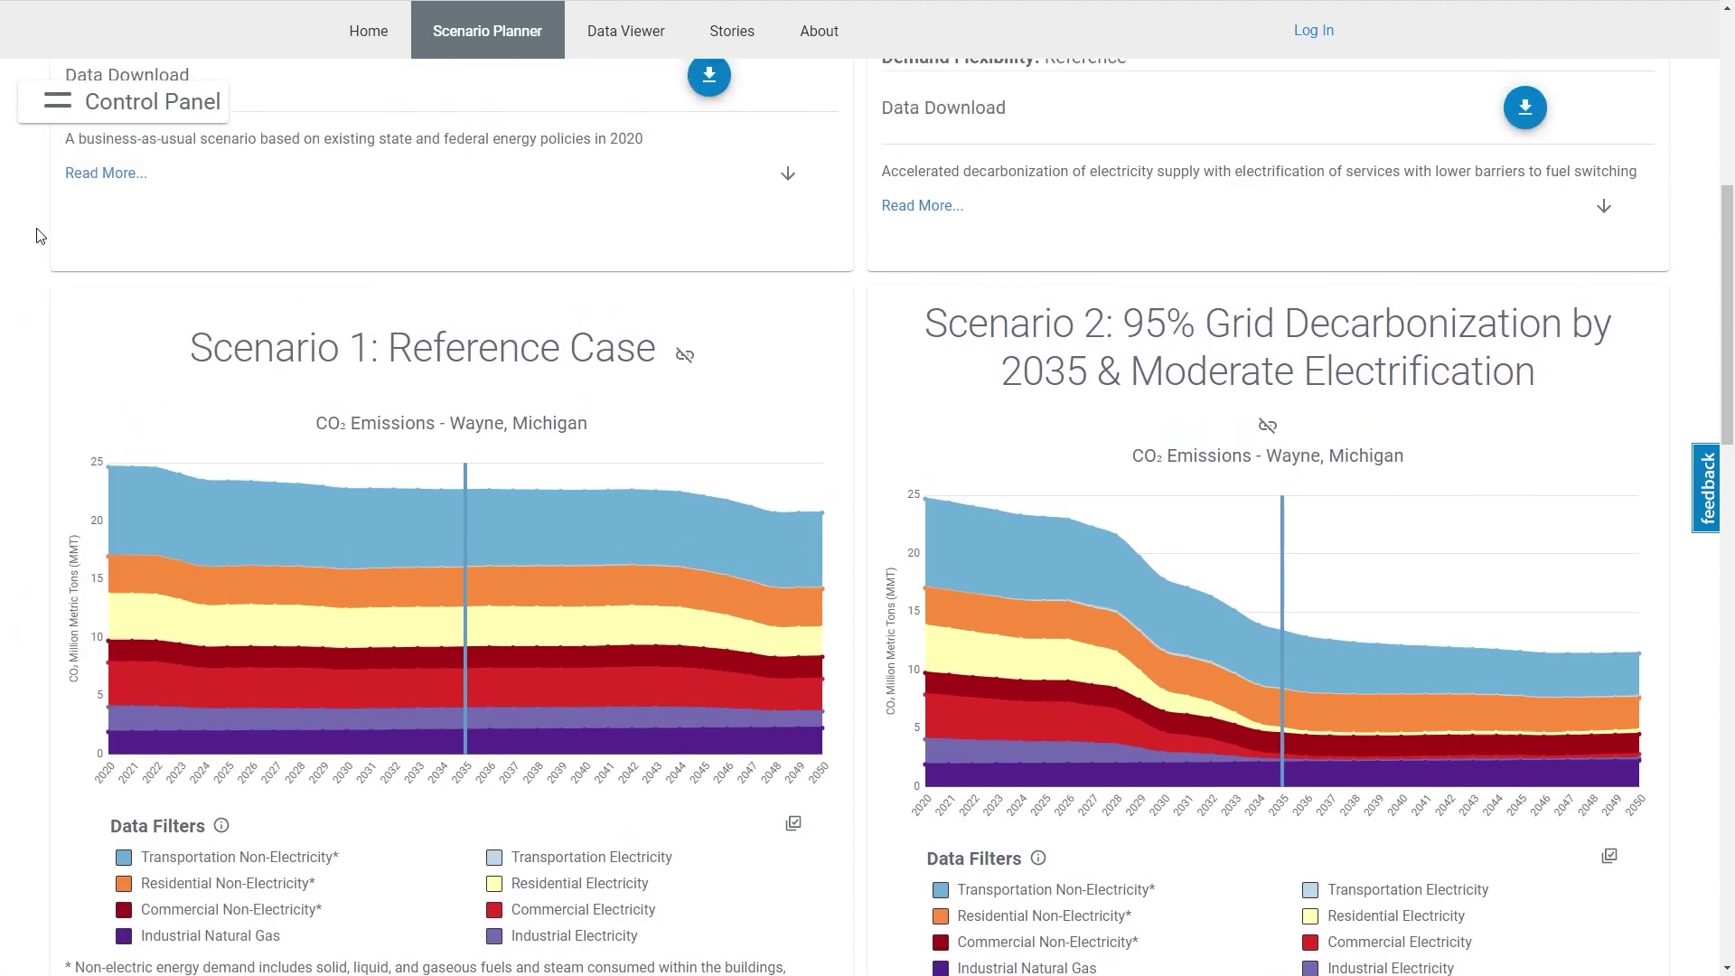